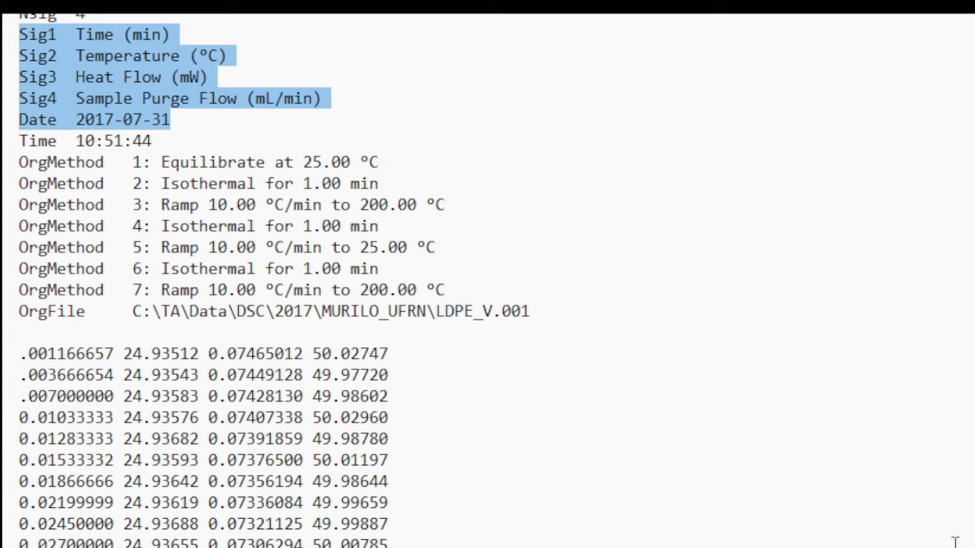
Step: Examine the Sig1 to Sig4 entries in the text file's header and match each signal to its data column
scroll(640, 277, up, 2)
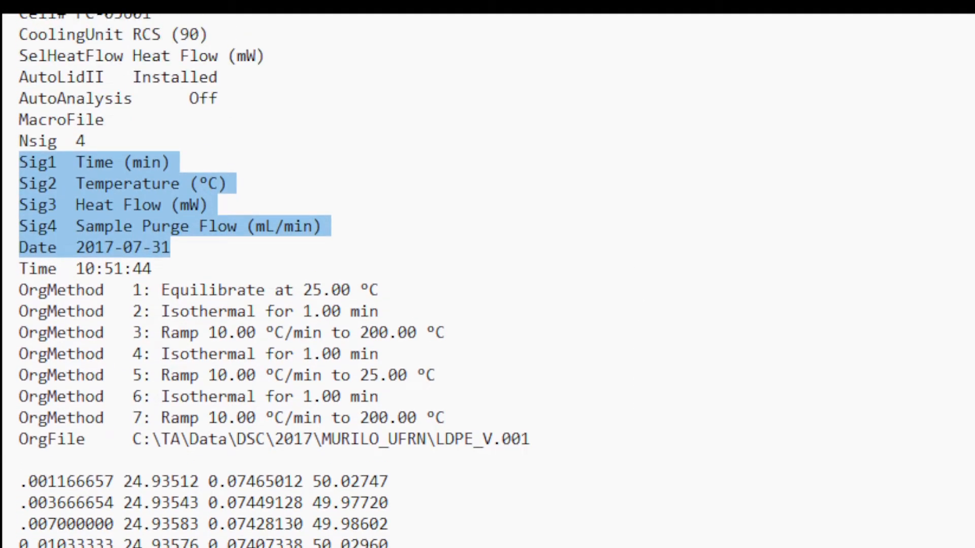
click(205, 184)
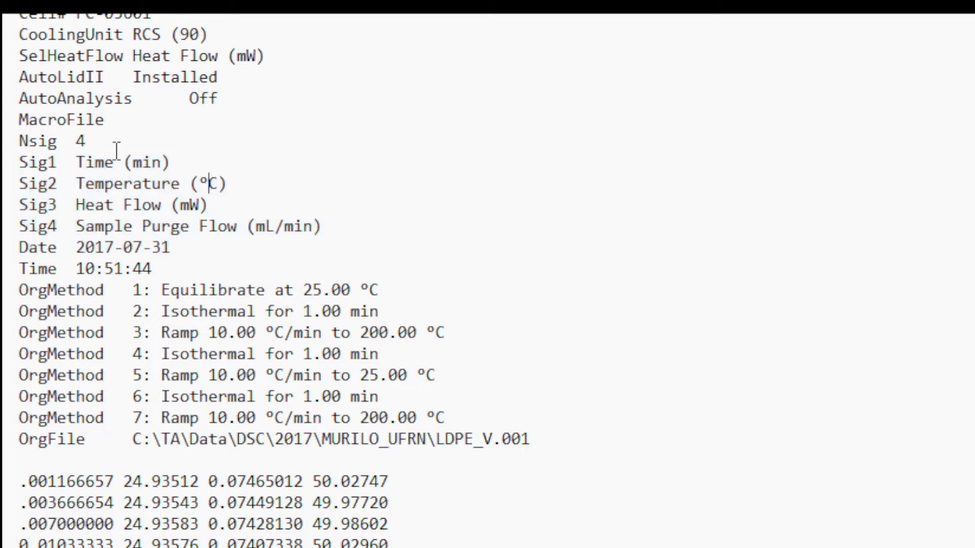
drag(20, 163, 251, 157)
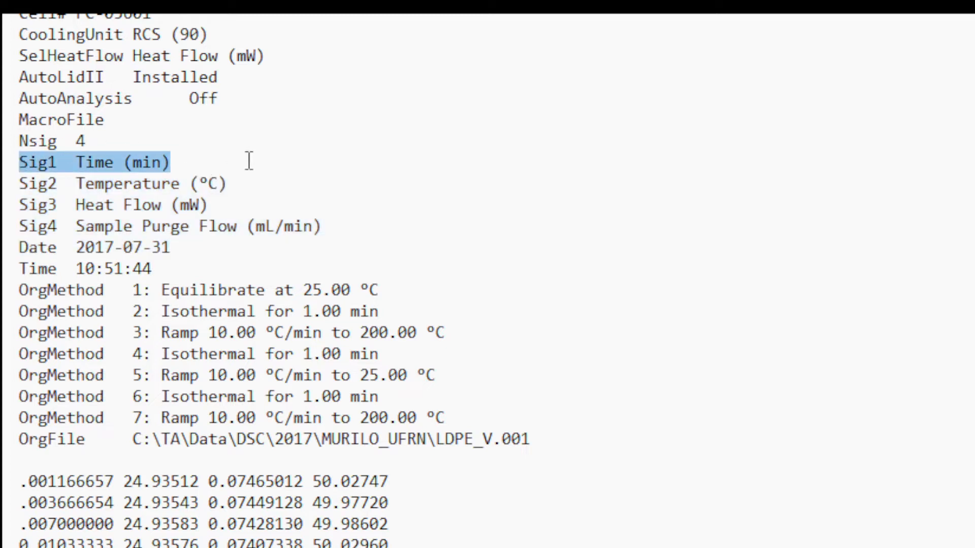
drag(113, 482, 8, 476)
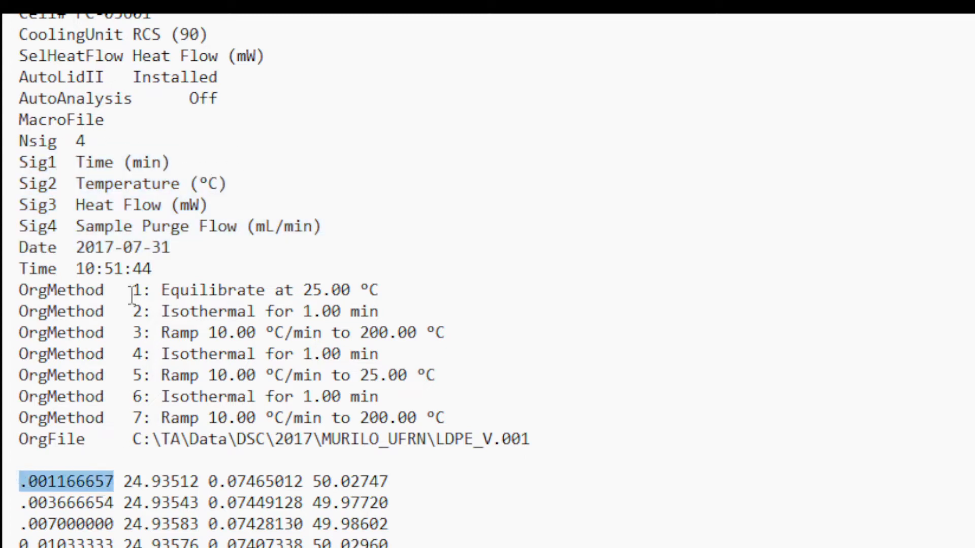
drag(22, 182, 253, 189)
drag(174, 482, 386, 546)
click(156, 524)
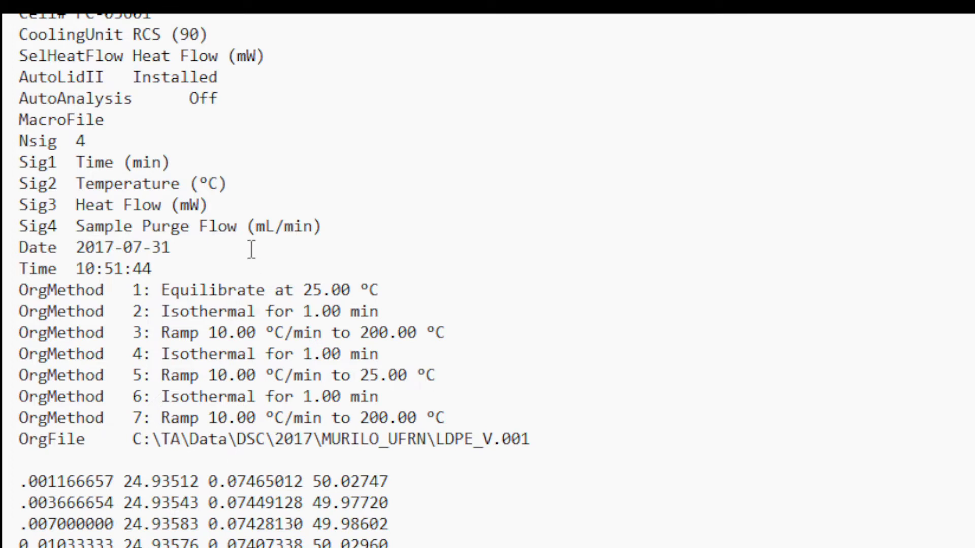
drag(235, 204, 19, 202)
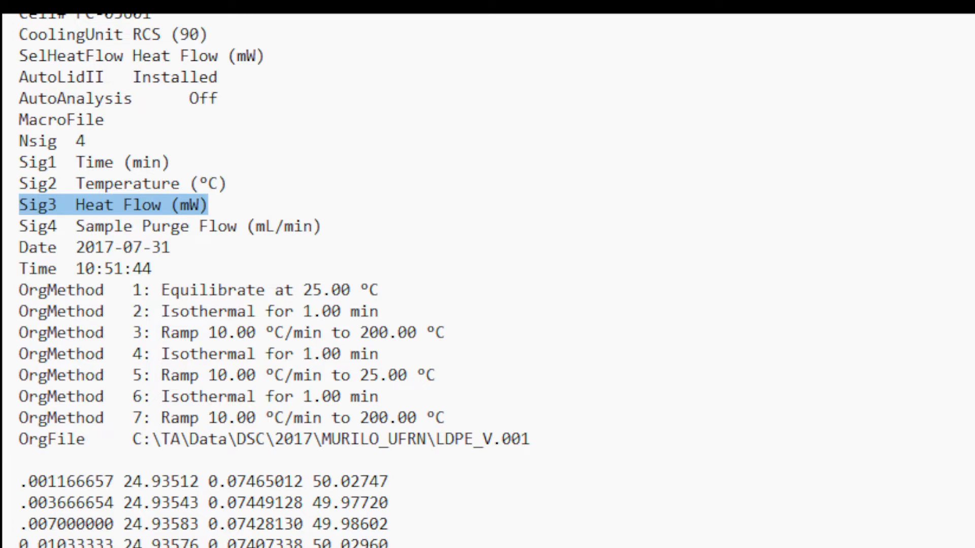
Step: Copy all measurement rows of the LDPE_V text file into the Origin worksheet, starting at row 1 of column A
drag(16, 486, 19, 511)
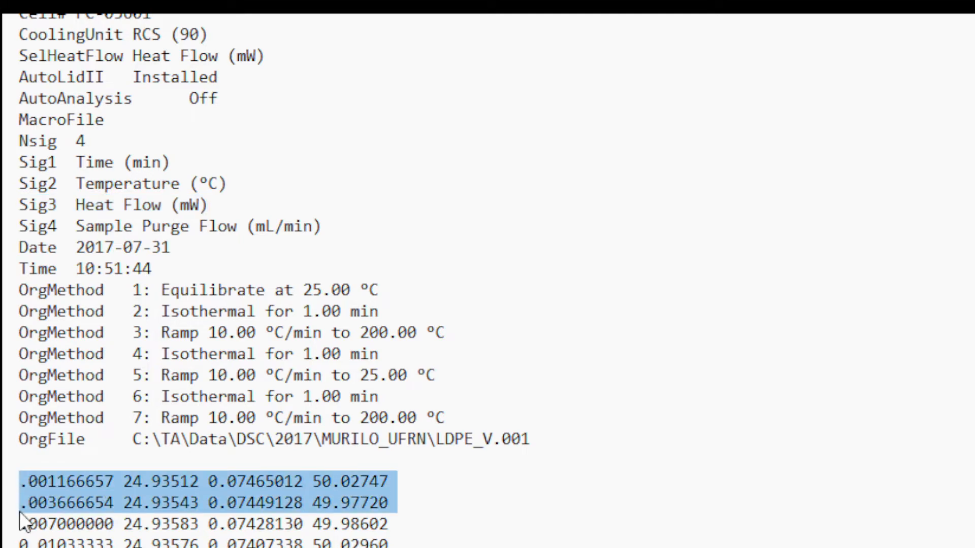
key(ctrl+shift+End)
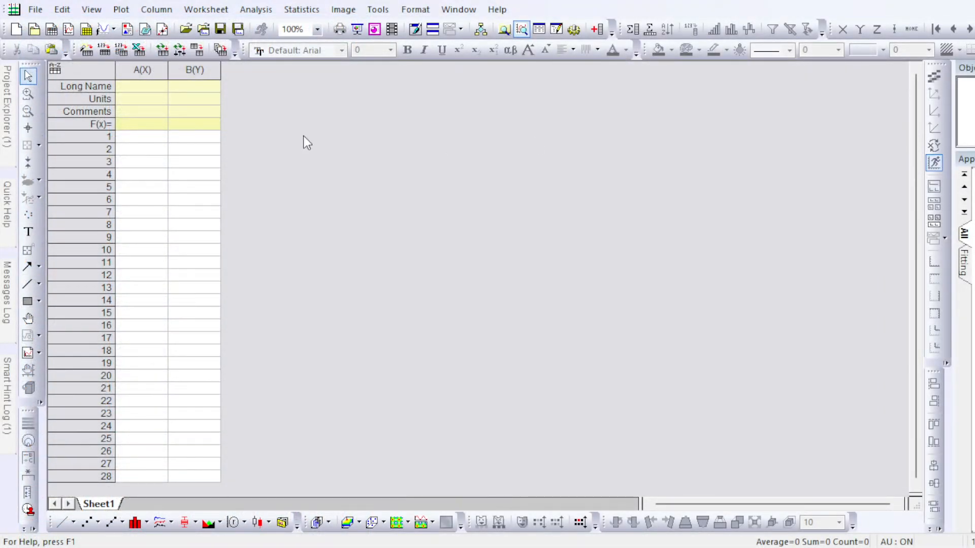
click(160, 141)
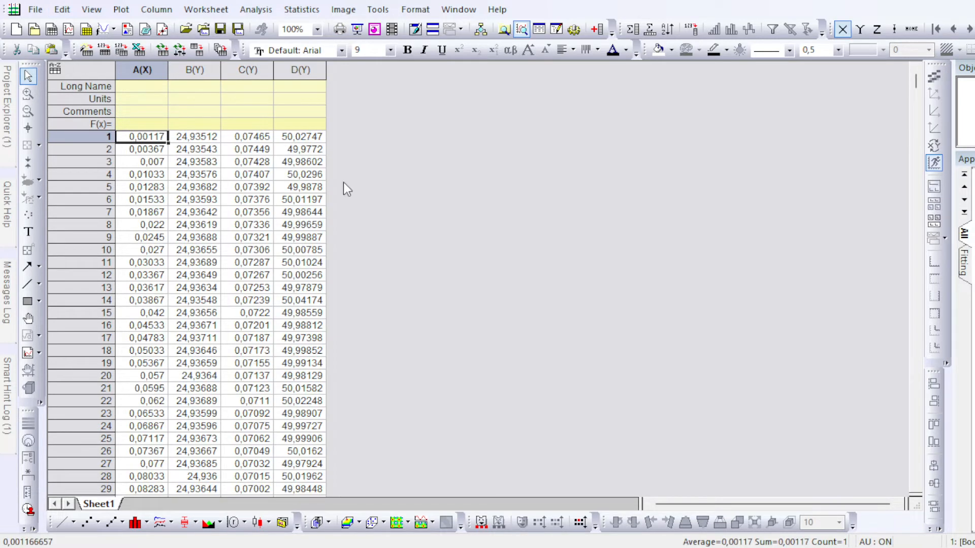
Step: Label column A with long name Tempo and units min, and column B with long name Temp and units °C
click(146, 86)
text(Tem)
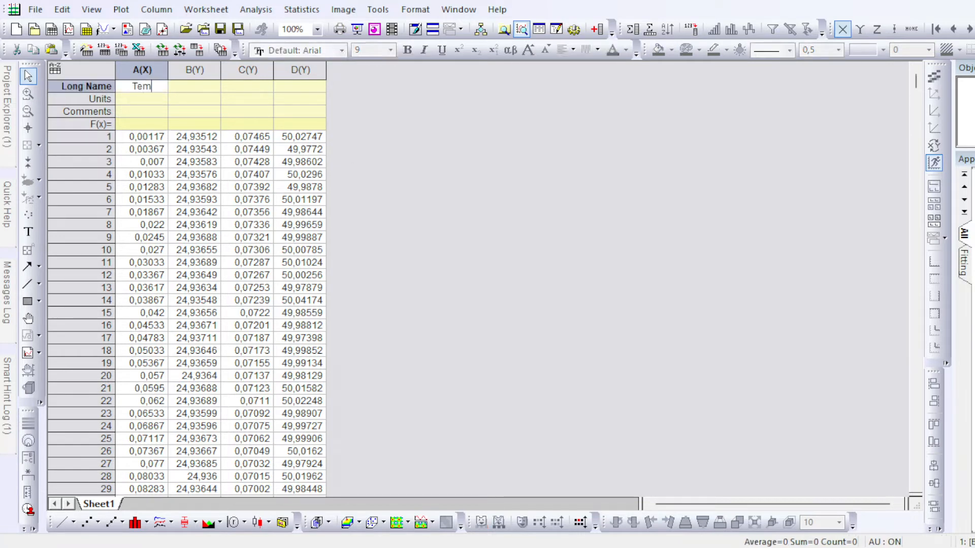
text(po)
key(Return)
text(min)
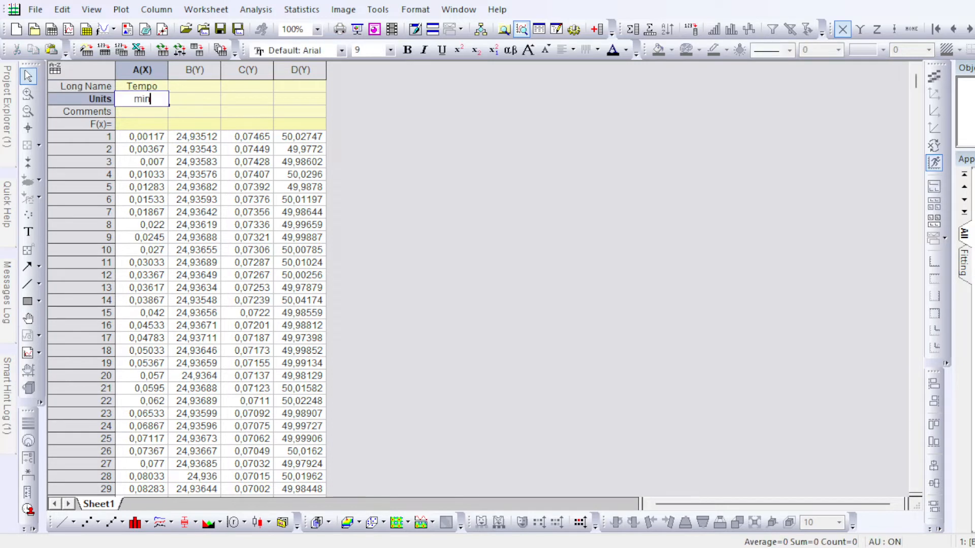
click(201, 86)
text(Temp)
key(Return)
text(°C)
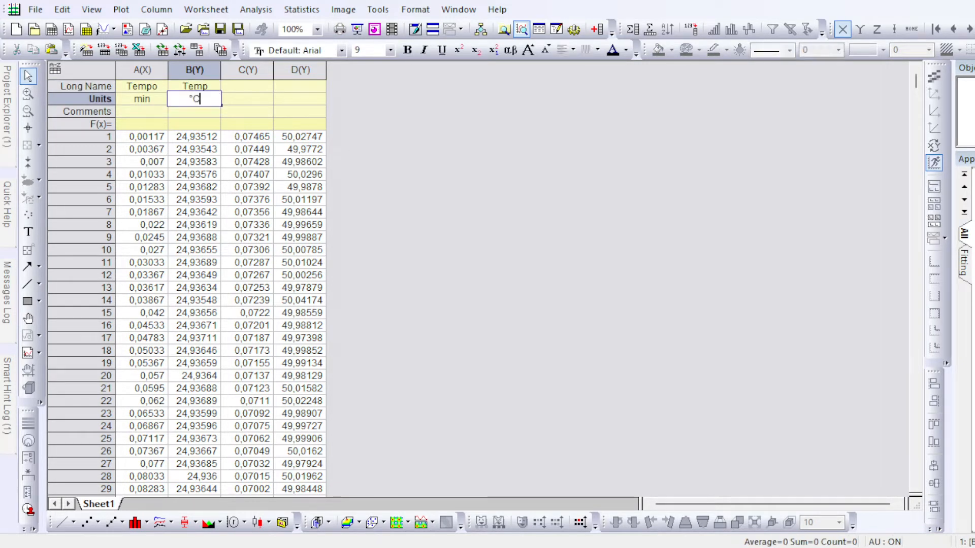
Step: Label column C with long name Fluxo de C and units mW, and give column D the long name Purga
click(244, 90)
text(Fluxo de)
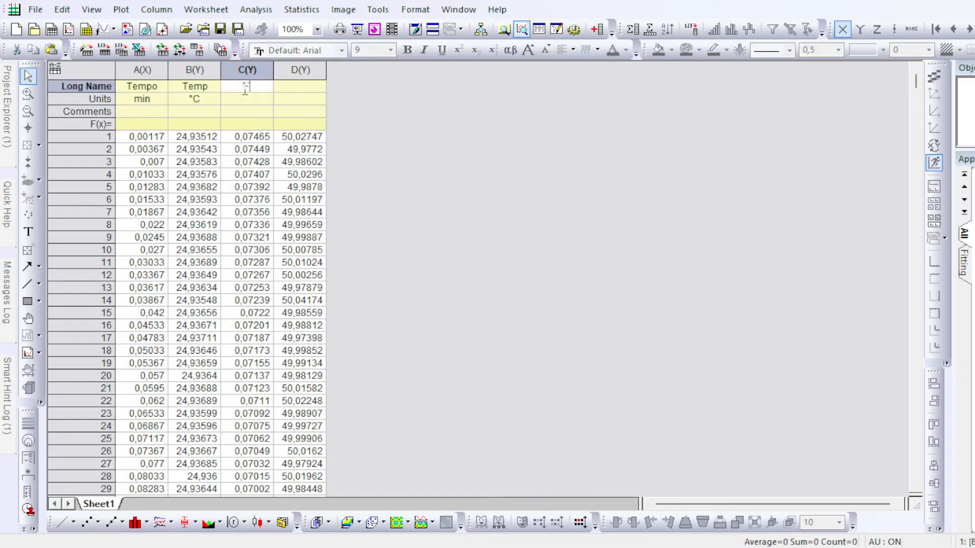
text( Calor)
key(Return)
text(mW)
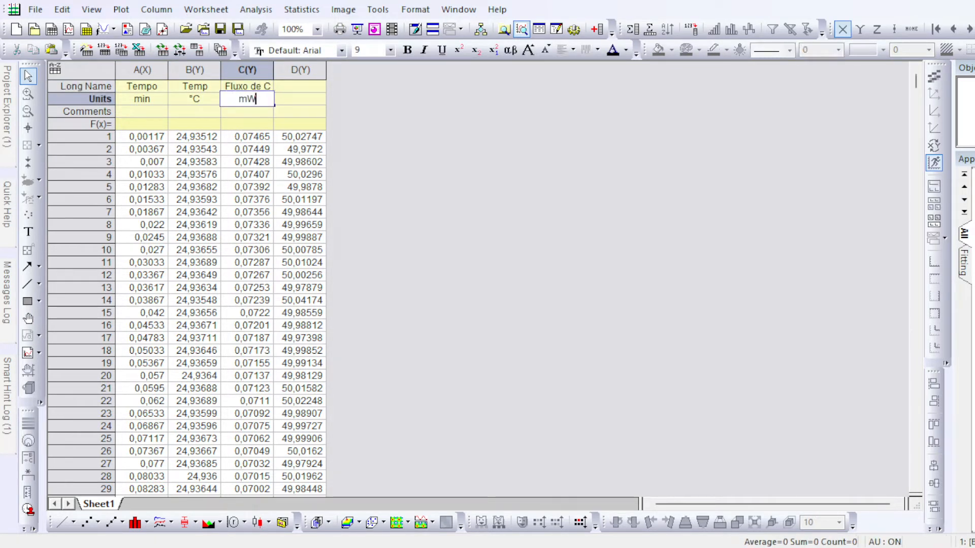
click(299, 88)
text(Pur)
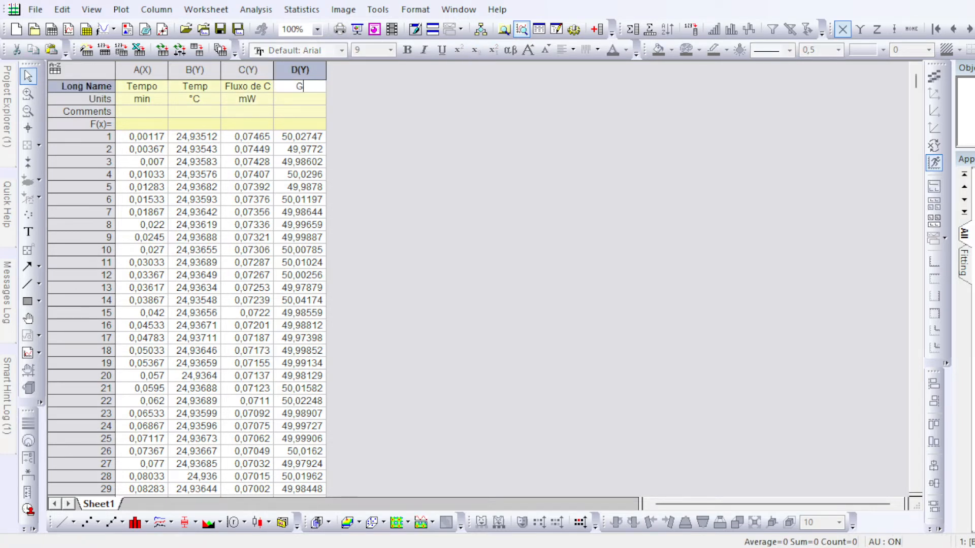
text(ga)
key(Return)
Step: Add four new columns, E to H, at the end of the worksheet
click(558, 317)
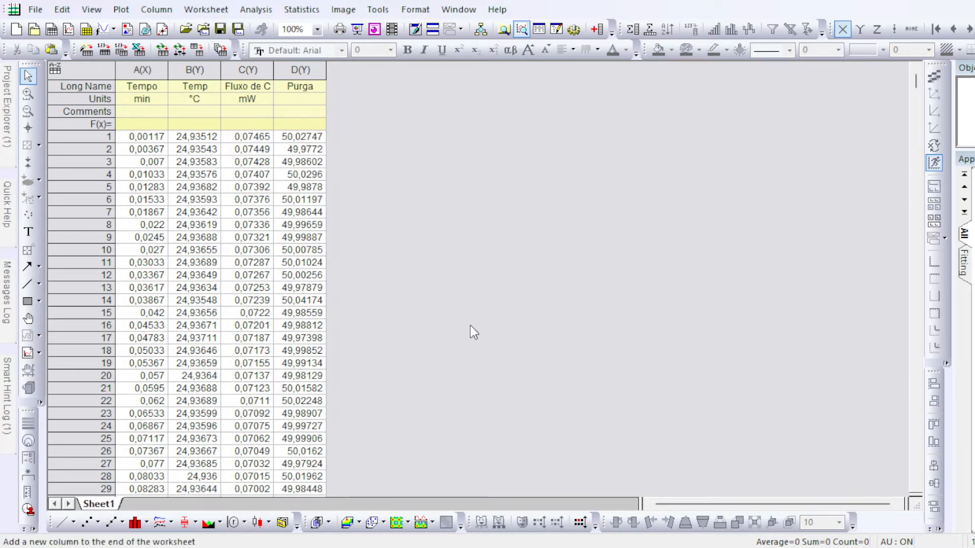
key(ctrl+d)
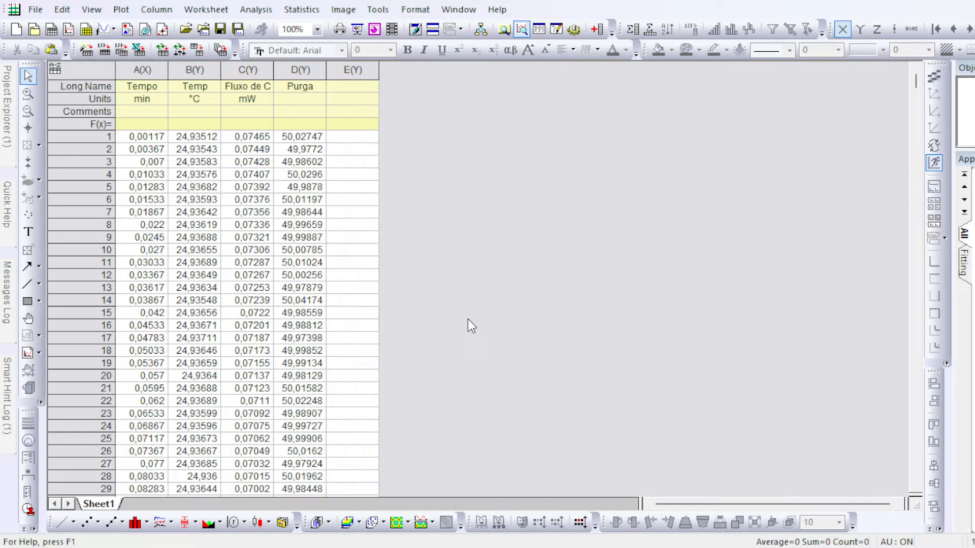
key(ctrl+d)
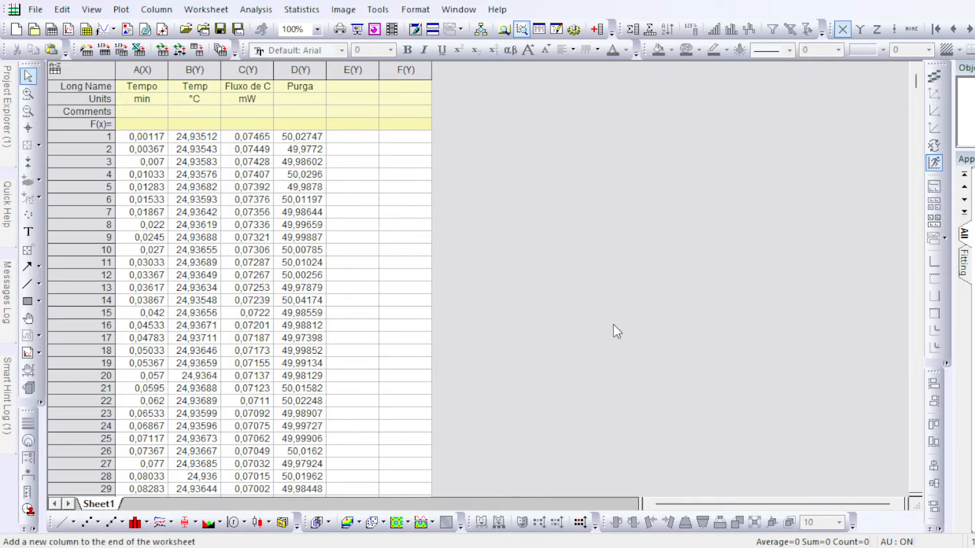
key(ctrl+d)
key(ctrl+d)
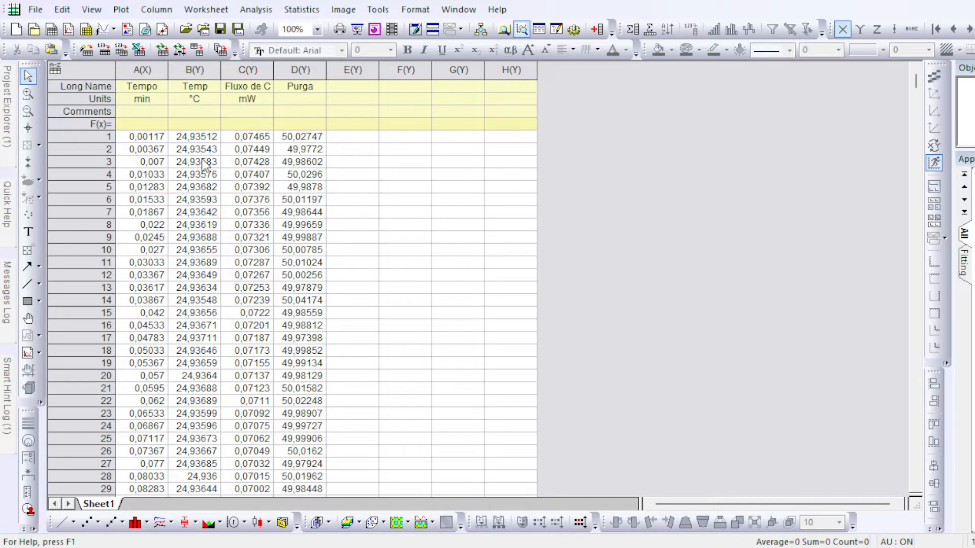
Step: Enter the comment Amostra 1 for each of columns A to D
click(158, 113)
text(Amostra 1)
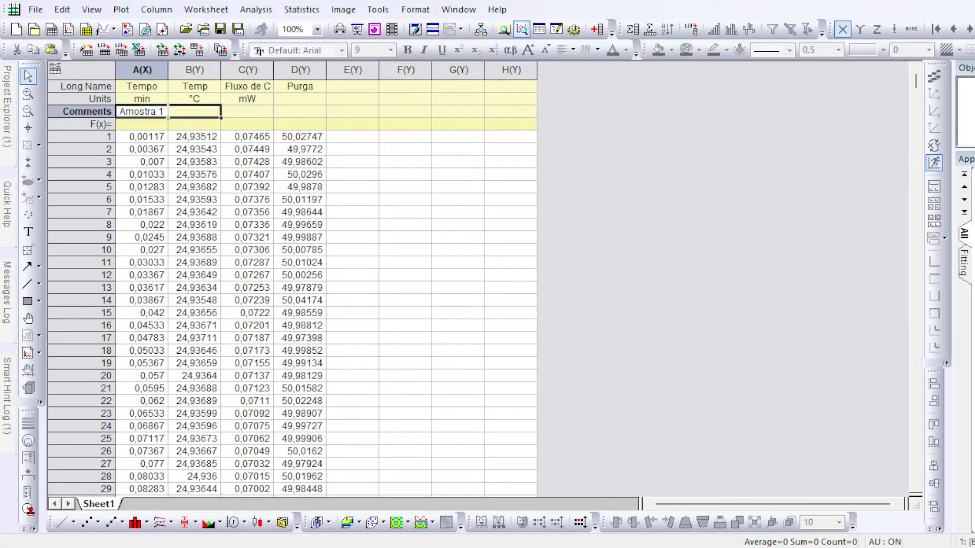
key(Tab)
text(Amostra 1)
key(Tab)
text(Amostra 1)
key(Tab)
text(Amostra 1)
key(Return)
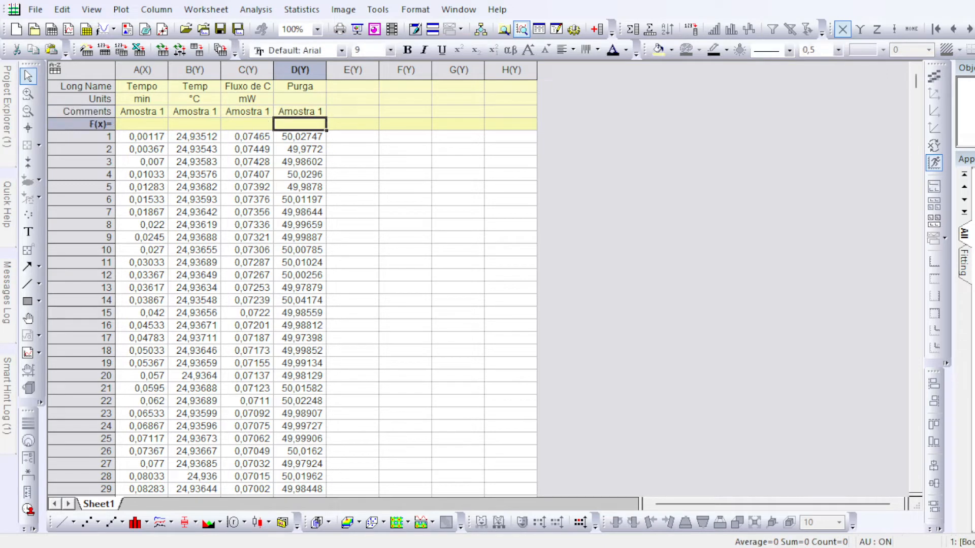
click(731, 257)
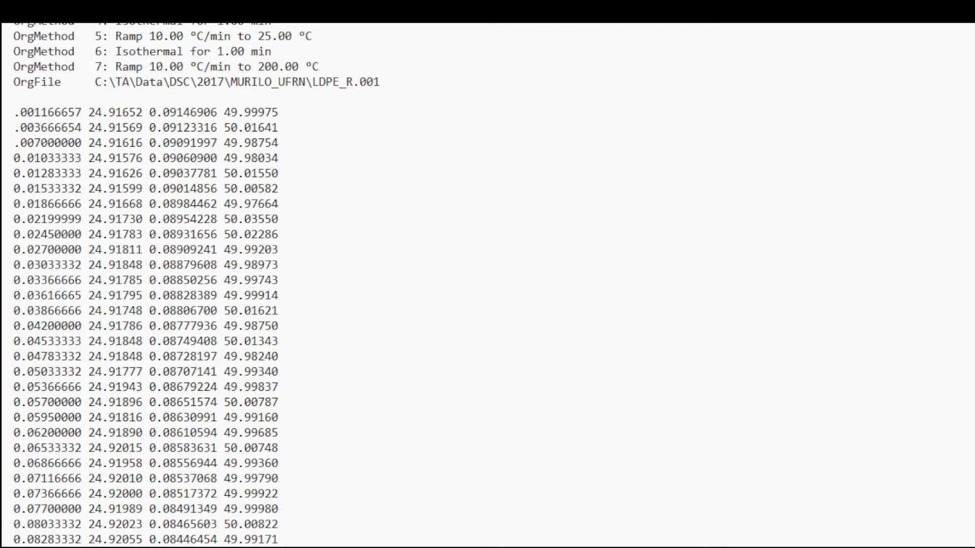
Step: Copy all measurement rows of the LDPE_R text file into the Origin worksheet, starting at row 1 of column E
scroll(407, 259, up, 7)
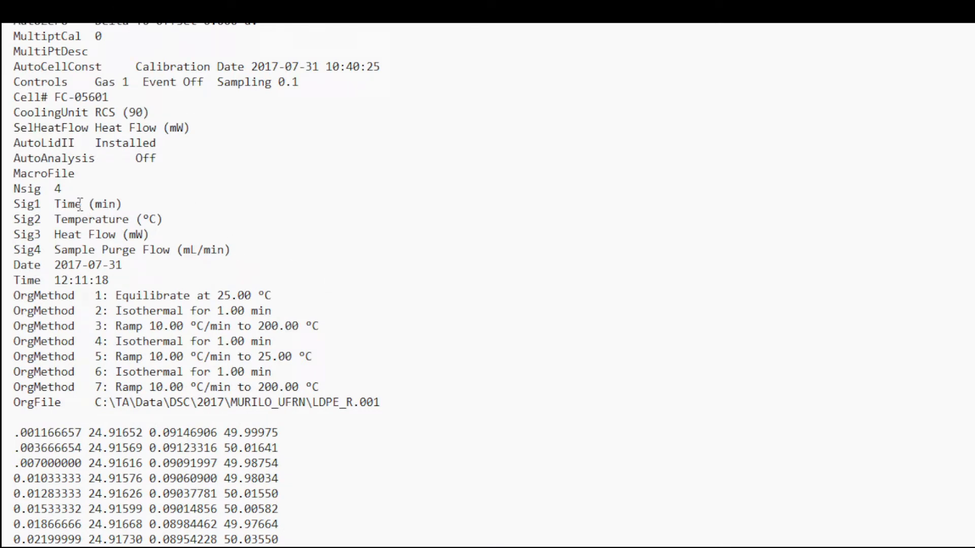
drag(12, 203, 246, 254)
scroll(495, 306, down, 1)
scroll(495, 306, down, 1)
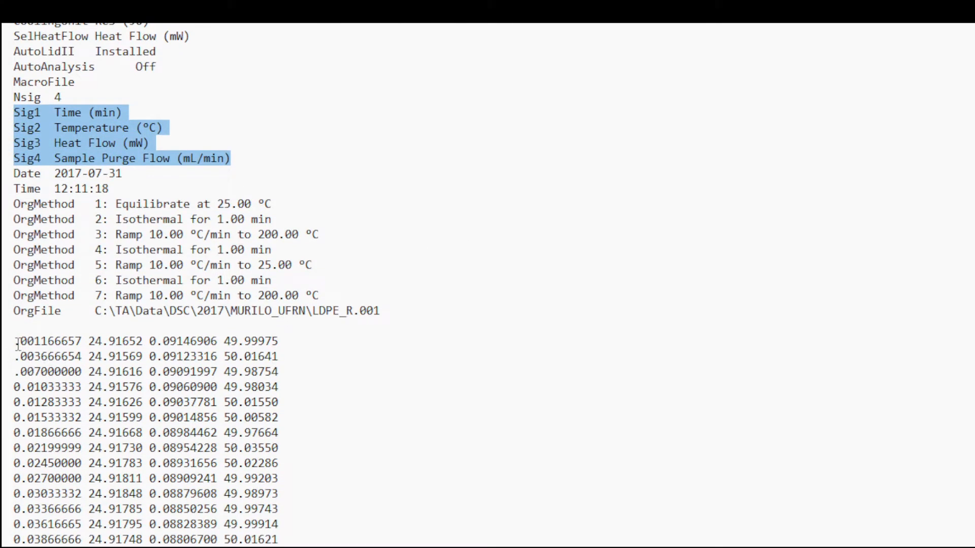
drag(14, 342, 304, 409)
key(ctrl+shift+Down)
key(ctrl+shift+End)
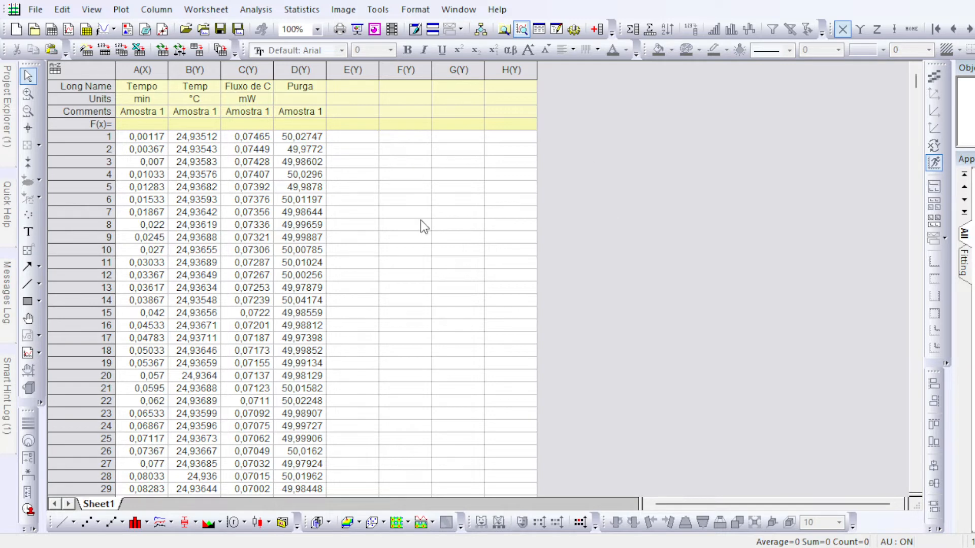
click(358, 138)
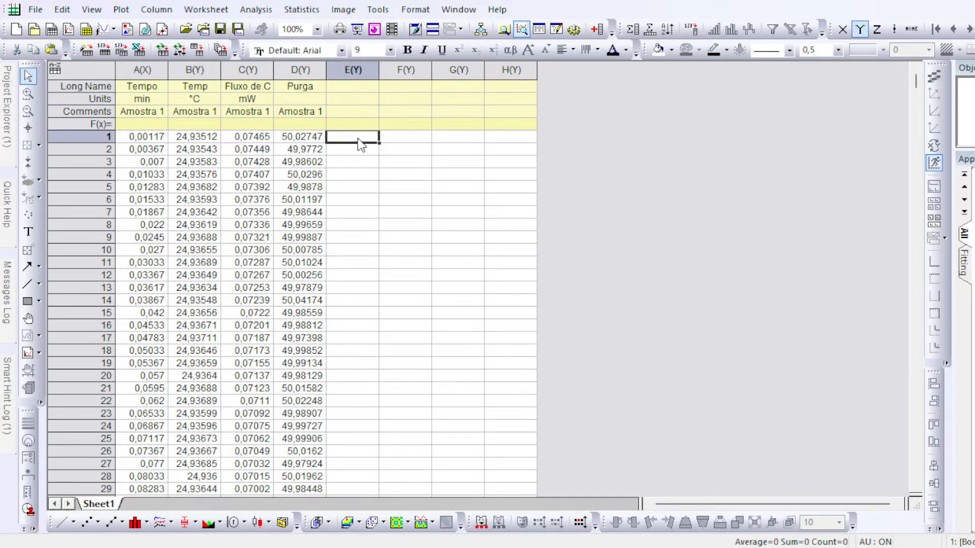
key(ctrl+v)
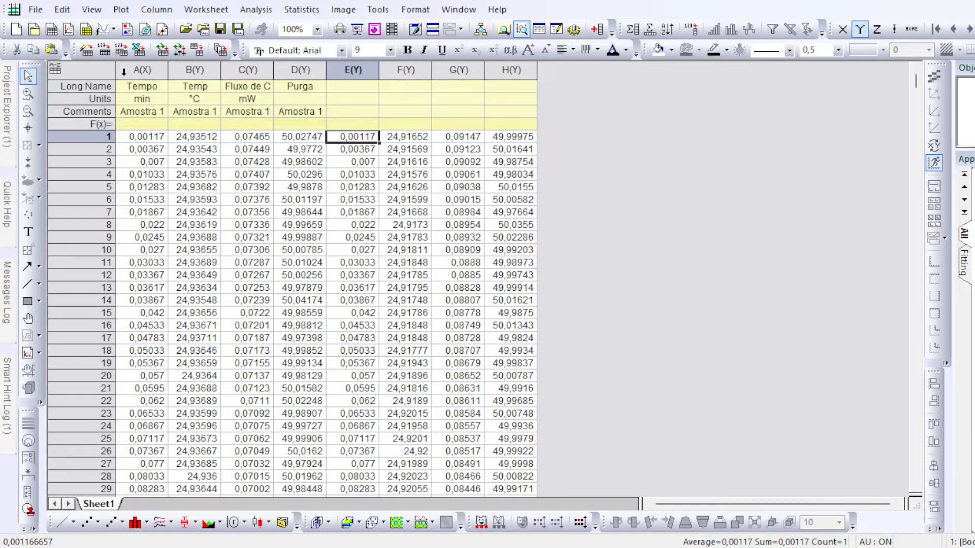
Step: Copy the long names, units and comments of columns A to D onto columns E to H
drag(146, 86, 298, 113)
key(ctrl+c)
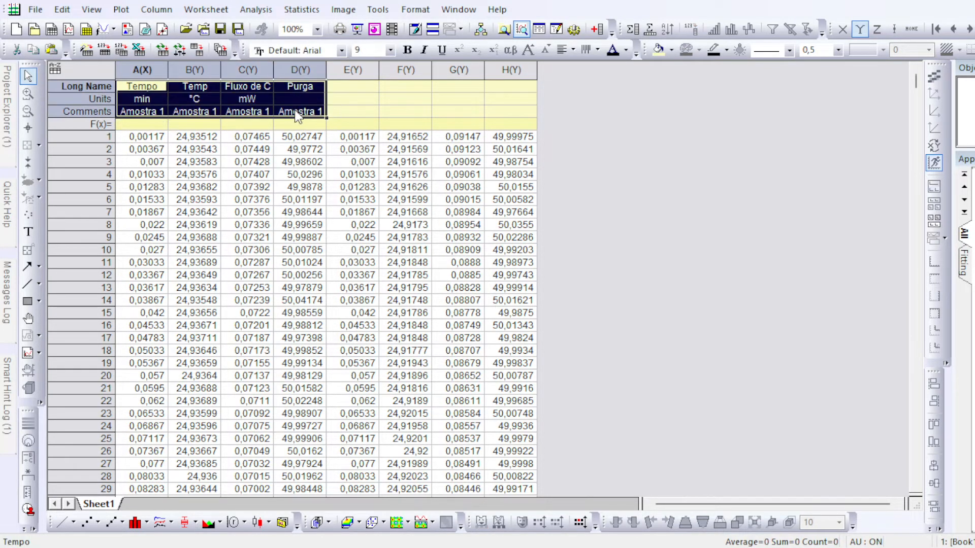
click(362, 87)
key(ctrl+v)
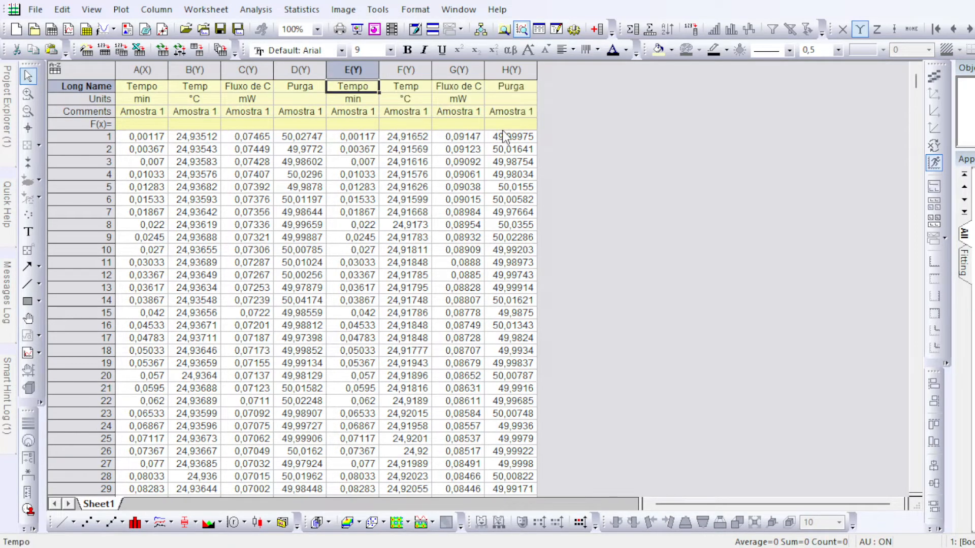
Step: Change the comments of columns E and F to Amostra 2
double_click(370, 113)
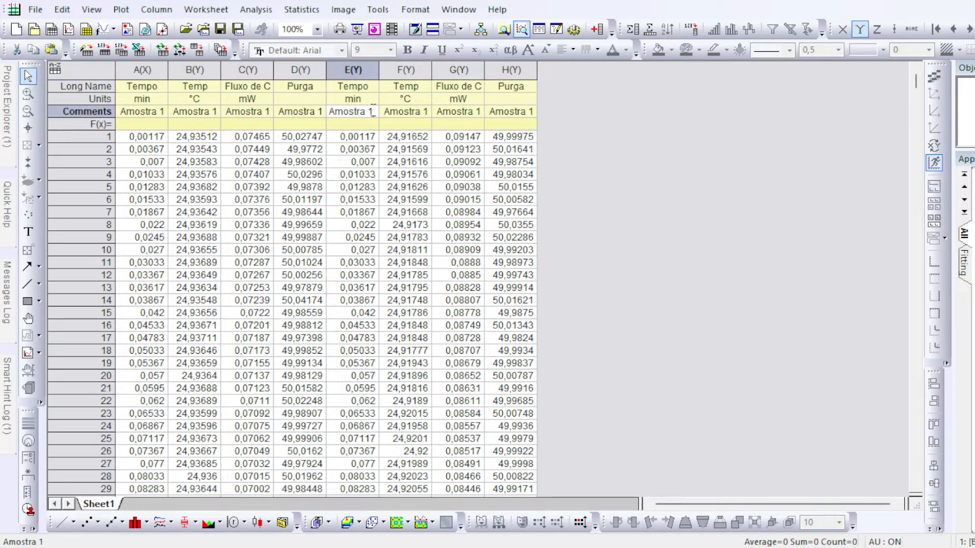
key(BackSpace)
text(2)
key(Tab)
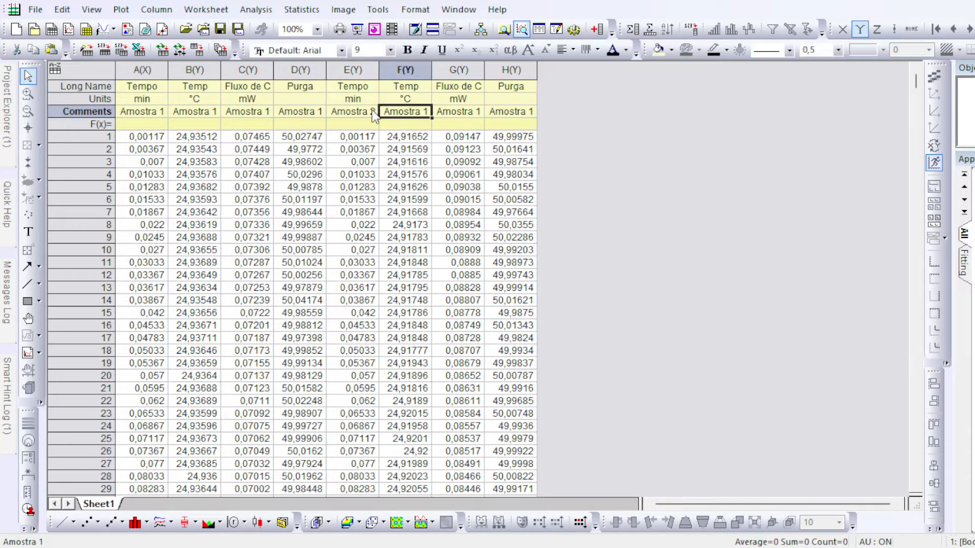
double_click(403, 113)
key(BackSpace)
text(2)
key(Return)
Step: Change the comments of columns G and H to Amostra 2
double_click(481, 113)
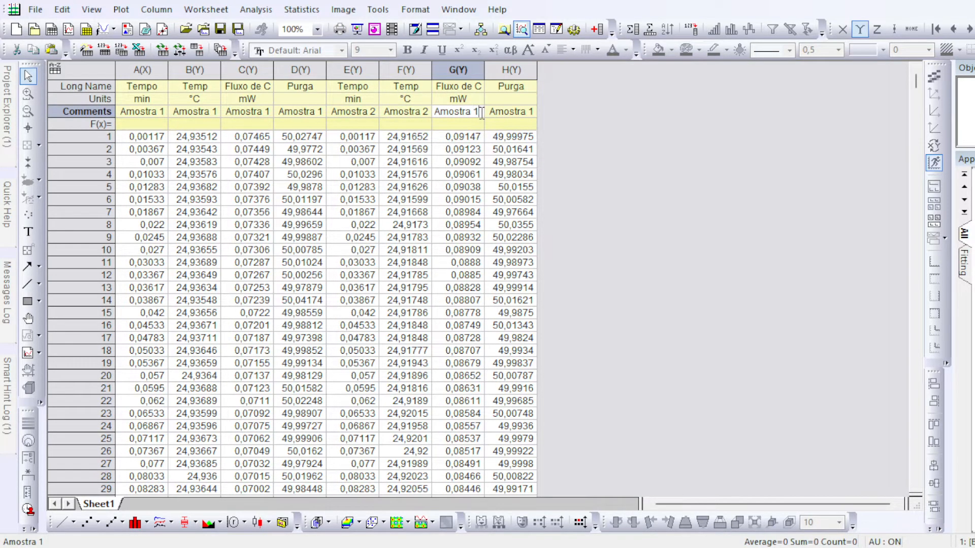
key(BackSpace)
text(2)
double_click(531, 112)
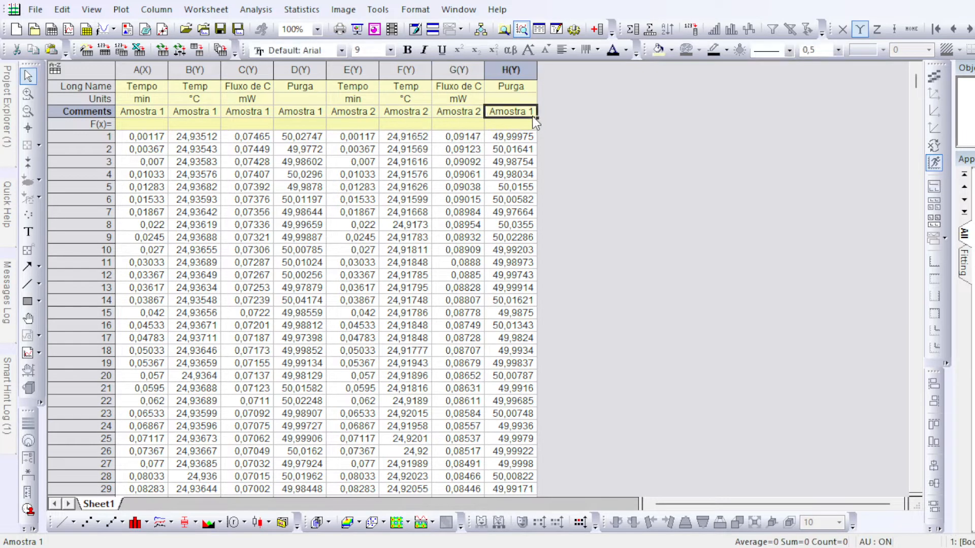
key(BackSpace)
text(2)
key(Return)
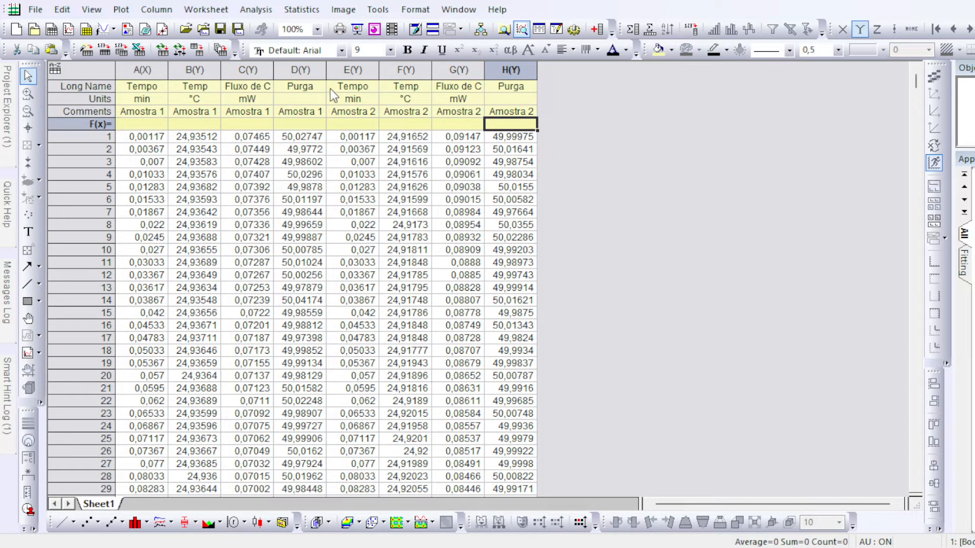
Step: Change the long names of columns E, B and F to Tempo2, Temp1 and Temp2 respectively
double_click(373, 88)
text(2)
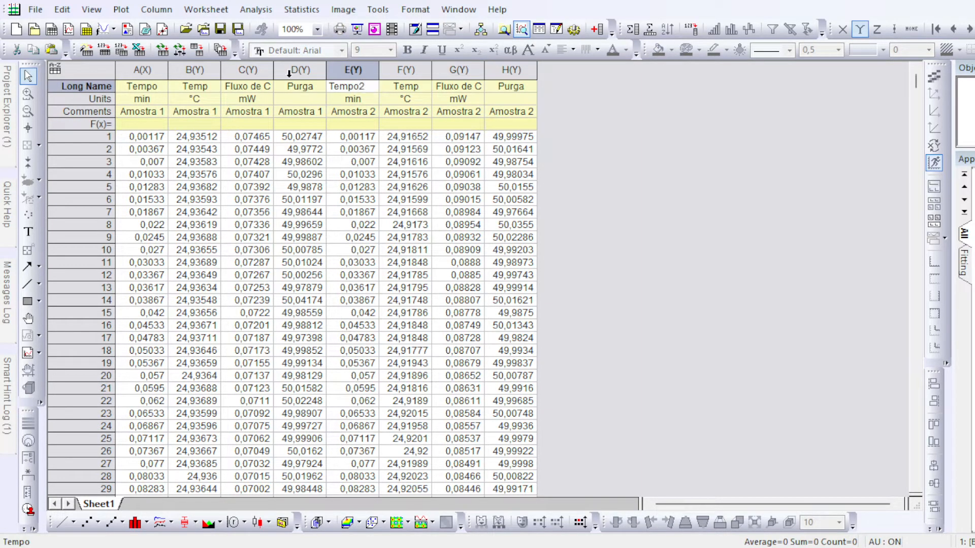
double_click(202, 86)
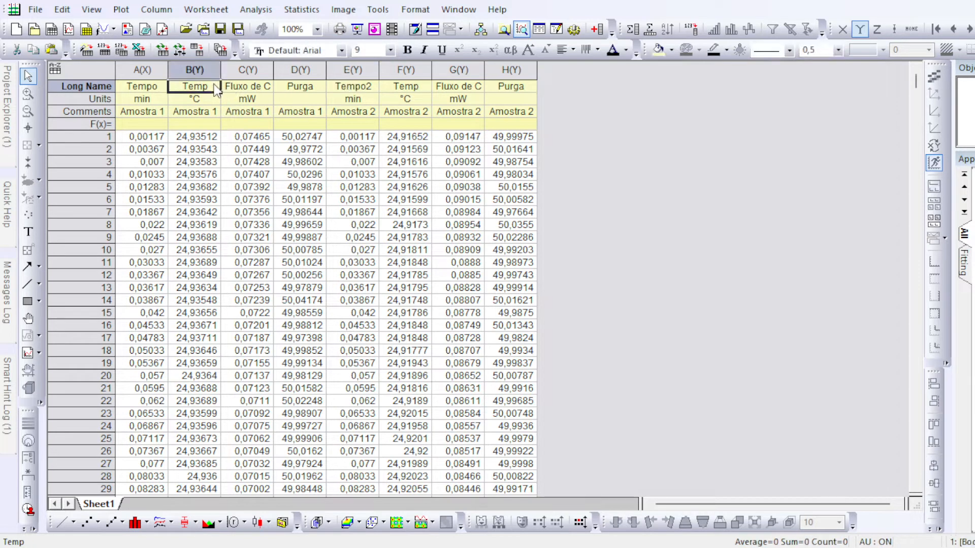
text(1)
double_click(416, 89)
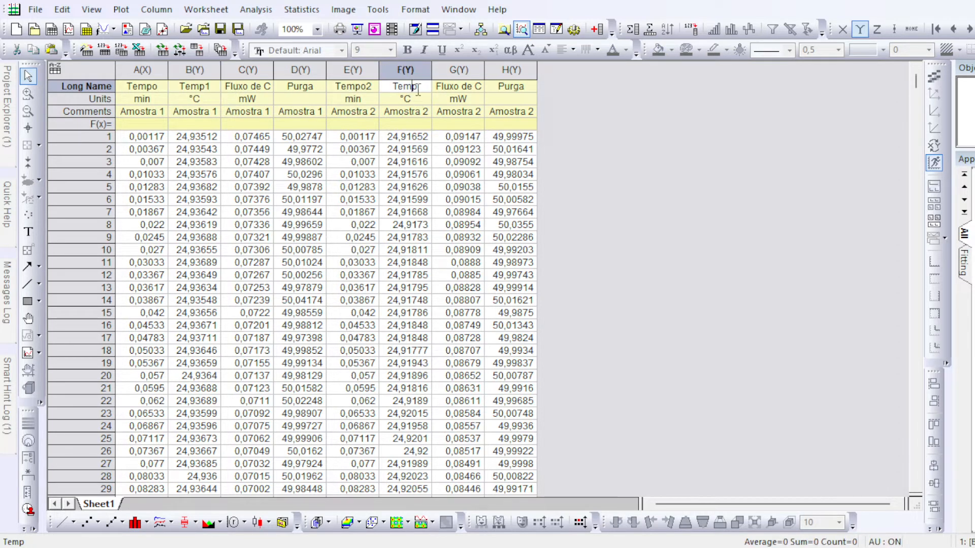
text(2)
click(633, 151)
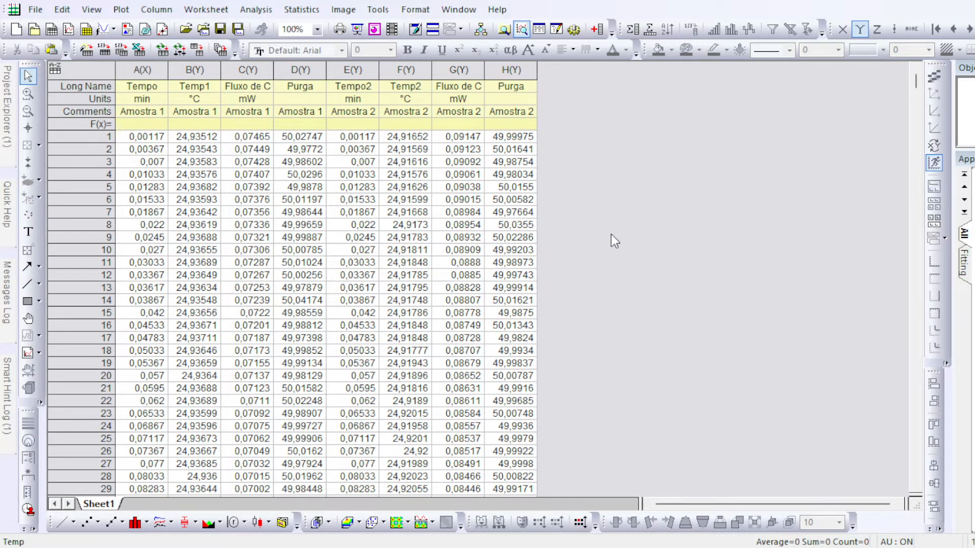
drag(355, 65, 512, 69)
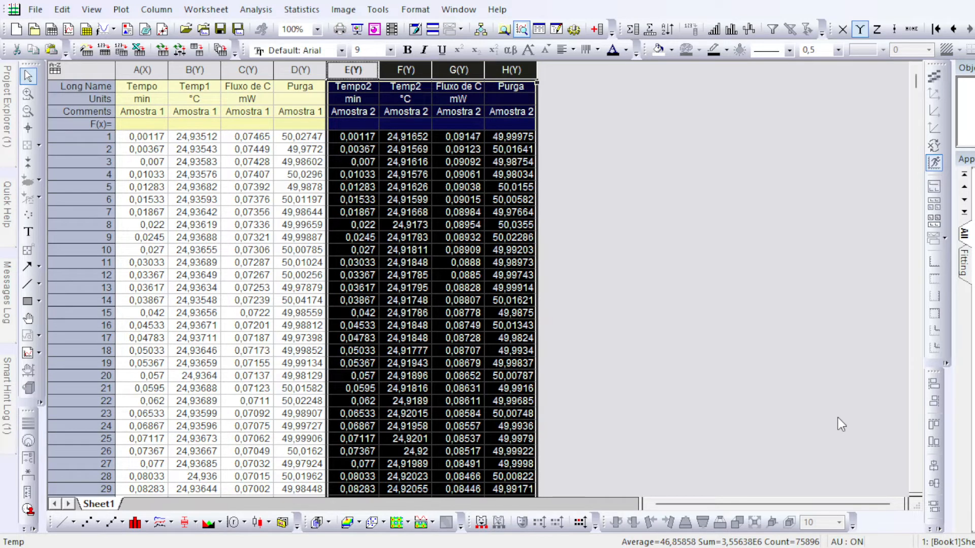
click(709, 148)
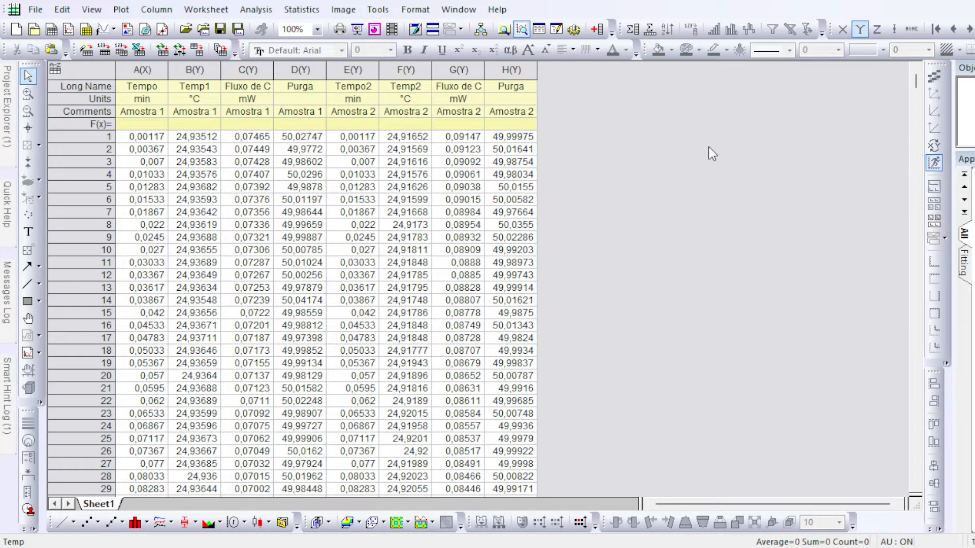
click(146, 71)
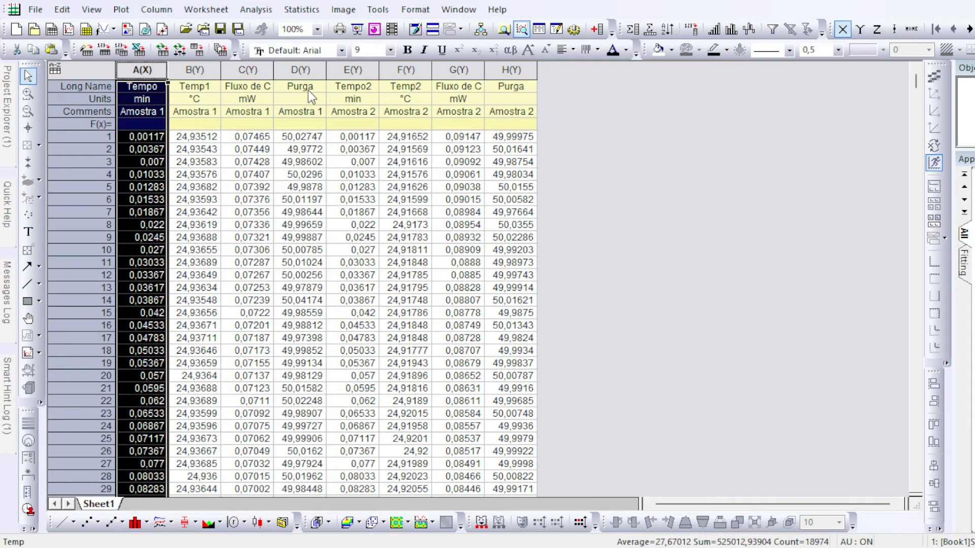
ctrl+click(307, 68)
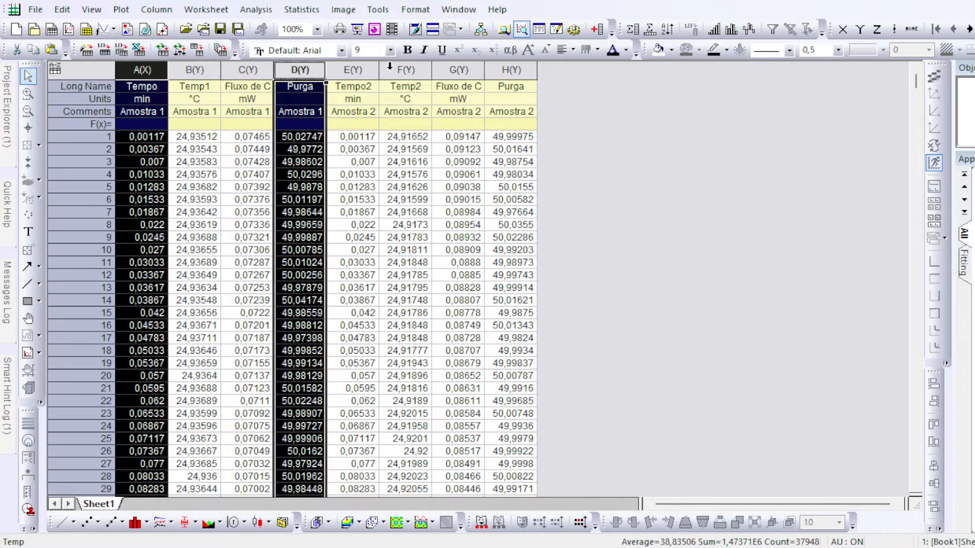
ctrl+click(362, 67)
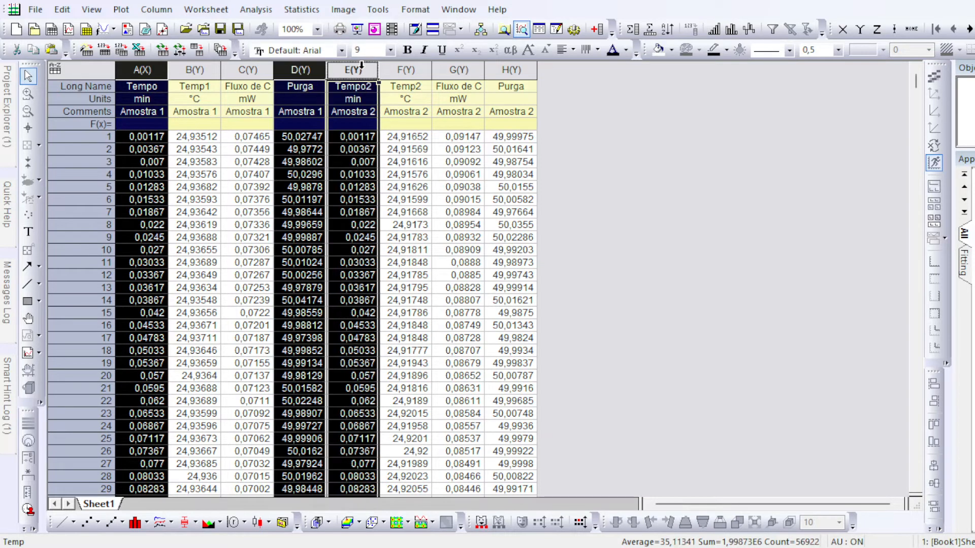
ctrl+click(525, 70)
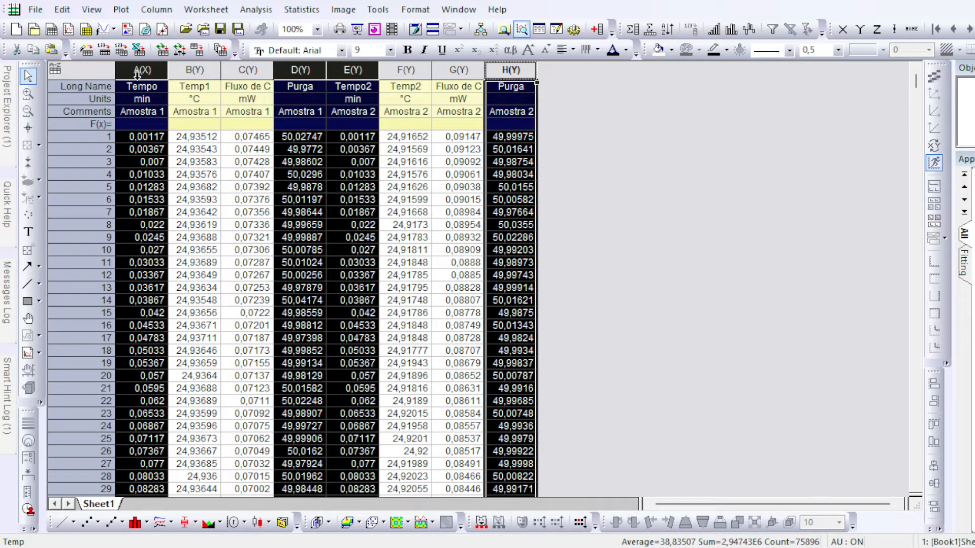
click(668, 164)
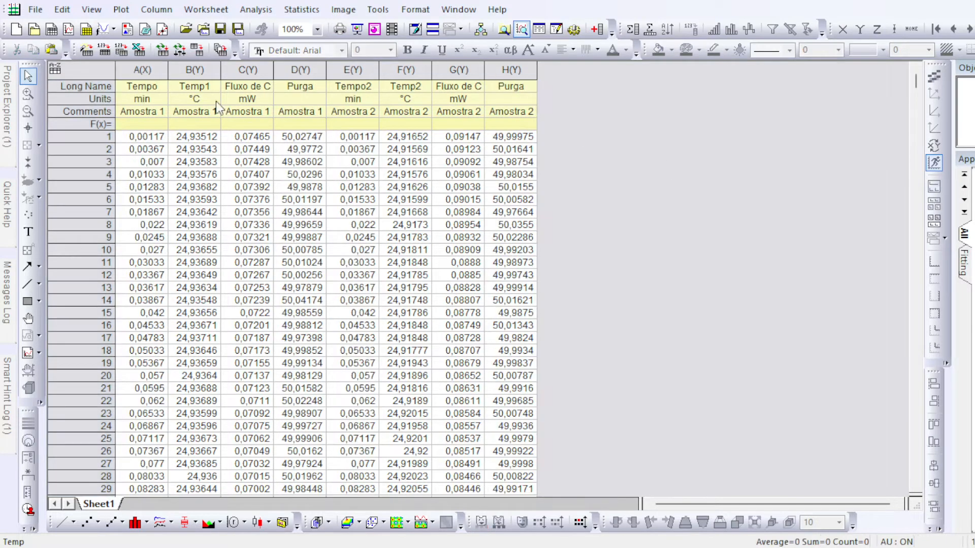
Step: Delete the time and purge columns of both samples: A, D, E and H
click(142, 65)
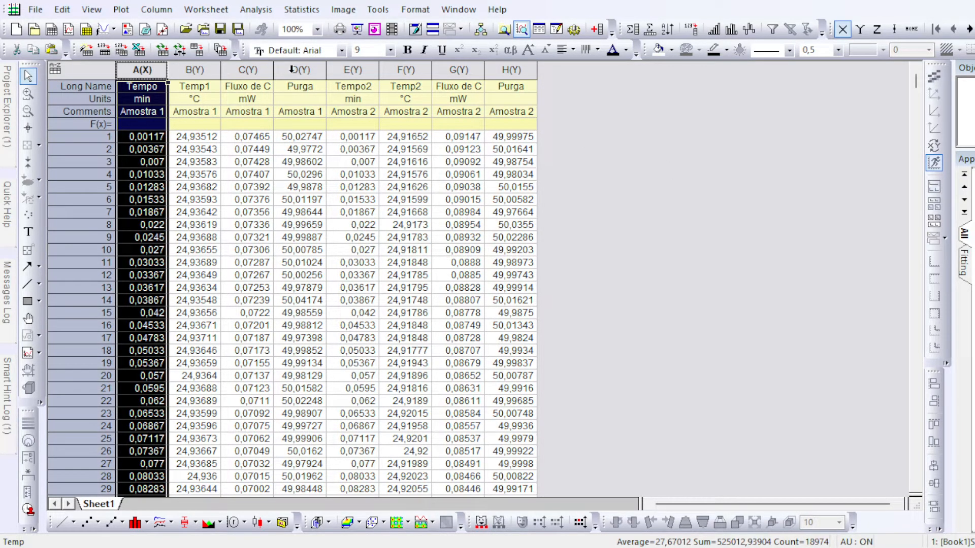
ctrl+click(293, 69)
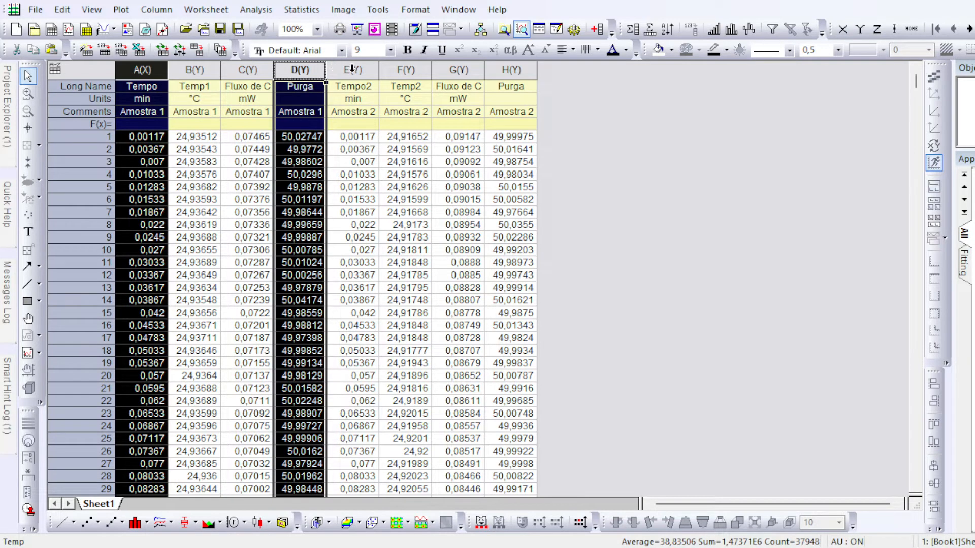
ctrl+click(353, 69)
ctrl+click(510, 69)
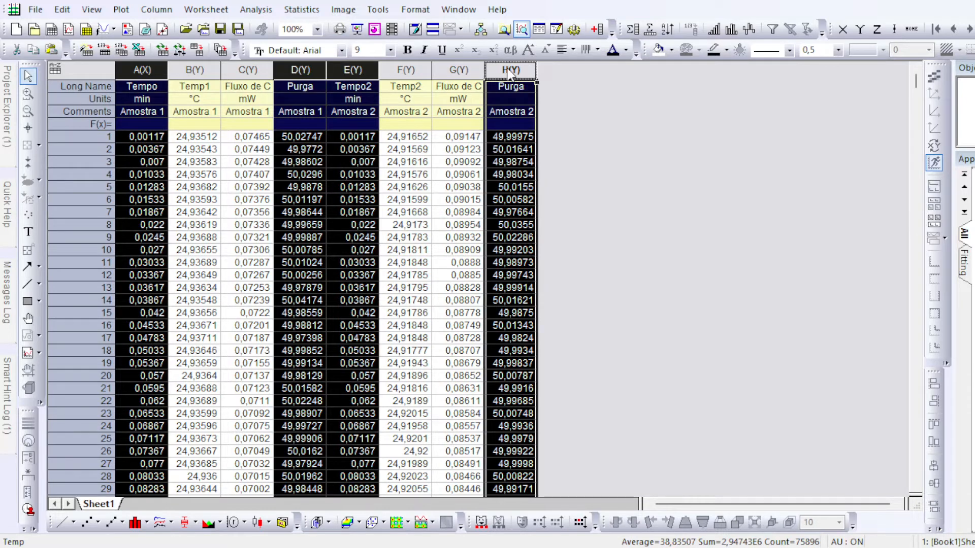
key(Delete)
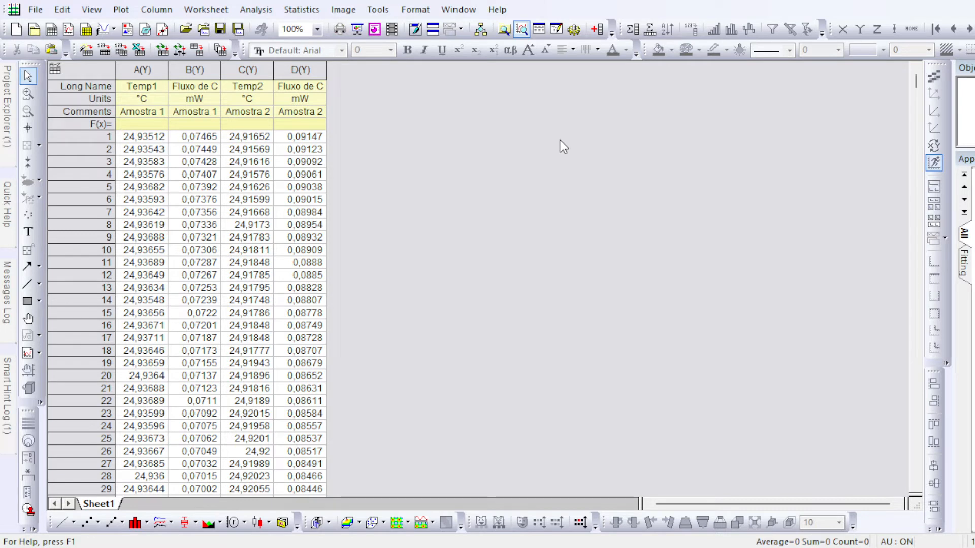
Step: Widen columns B and D just enough to show the full long name Fluxo de Calor
drag(223, 72, 285, 71)
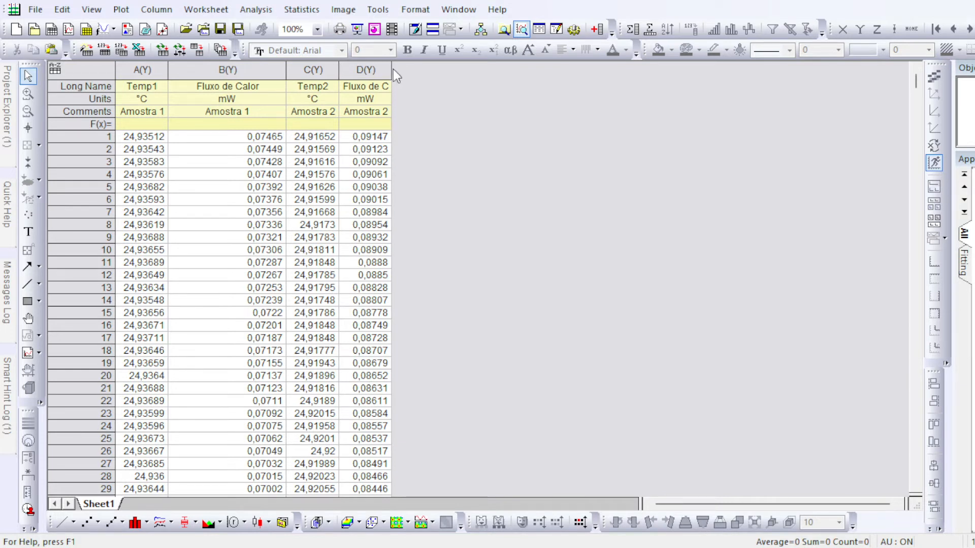
drag(391, 72, 481, 77)
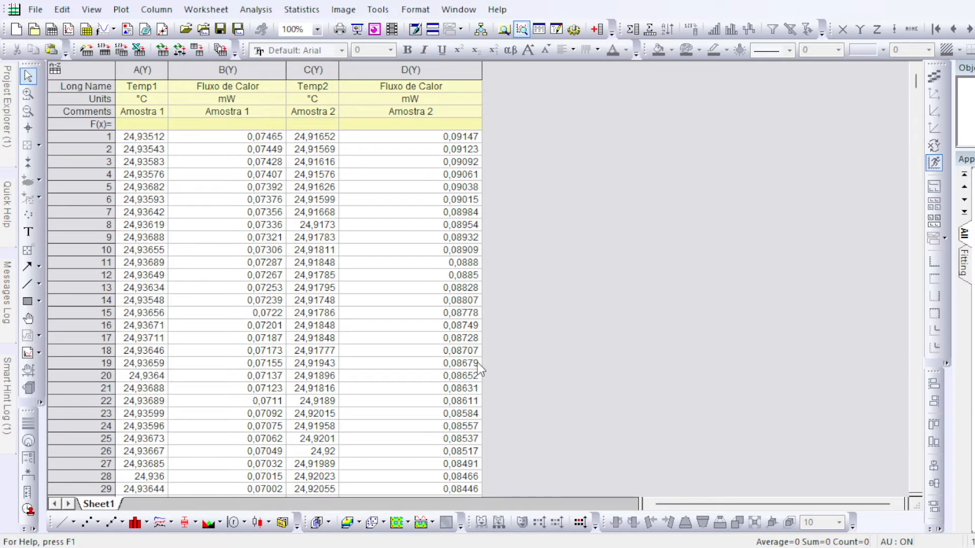
drag(286, 70, 252, 69)
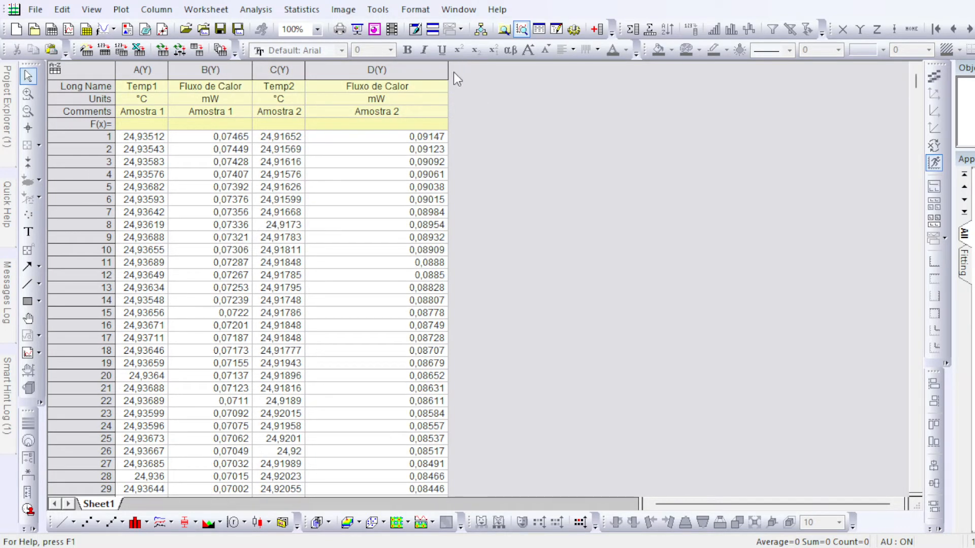
drag(448, 70, 411, 72)
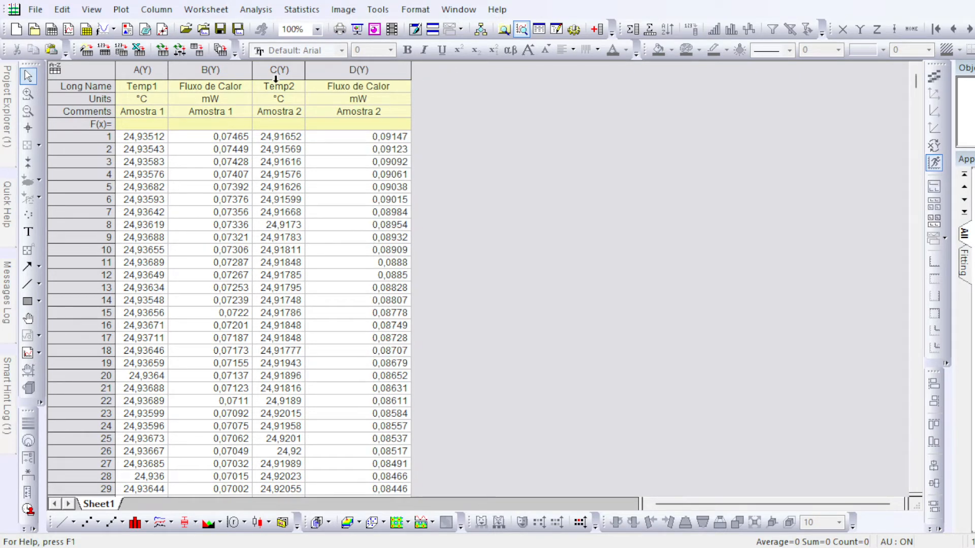
Step: Designate the temperature columns A and C as X columns
click(147, 69)
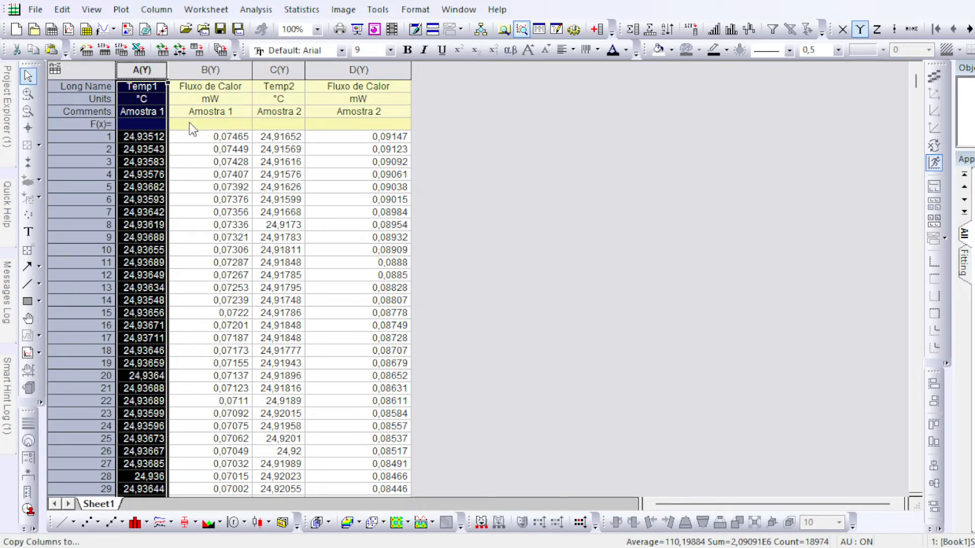
click(369, 182)
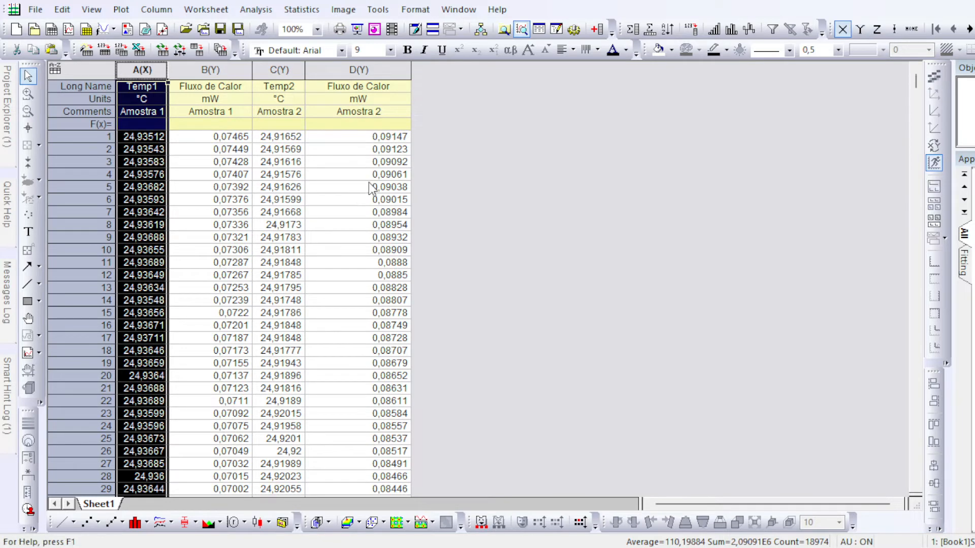
click(279, 70)
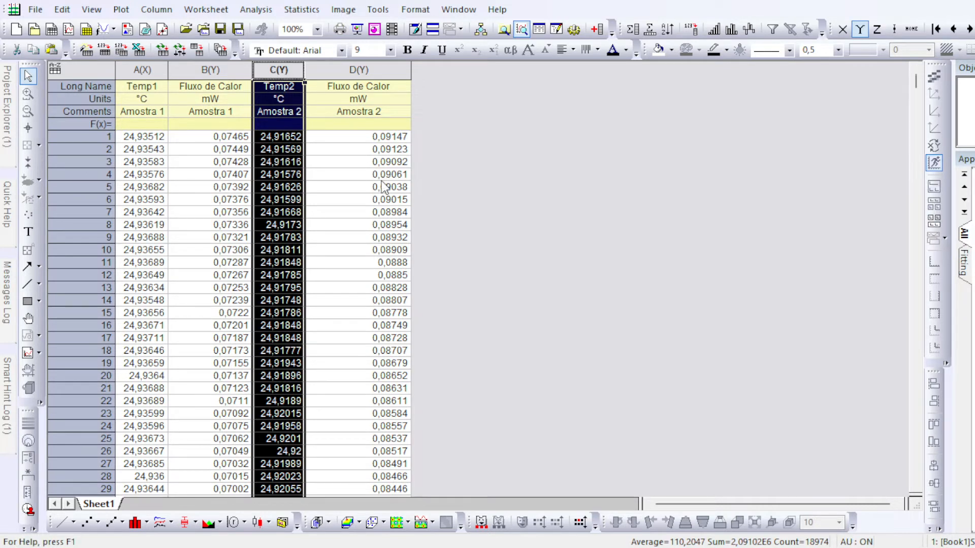
click(843, 30)
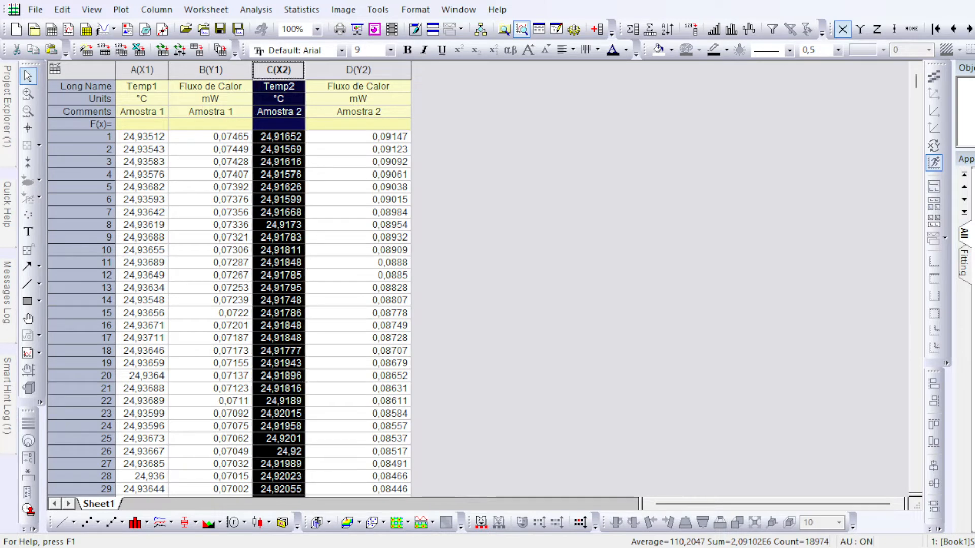
click(465, 131)
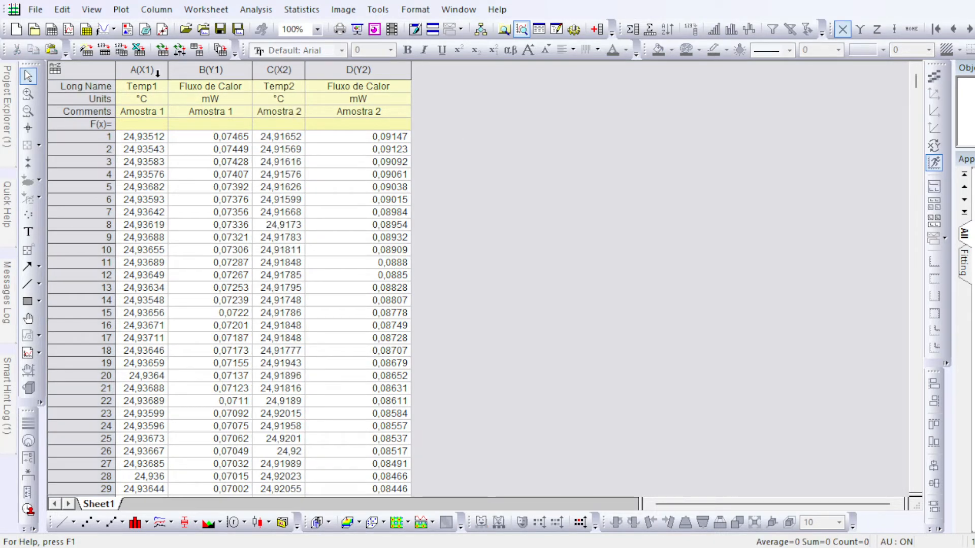
Step: Plot columns A to D together as a line graph of heat flow against temperature
click(140, 69)
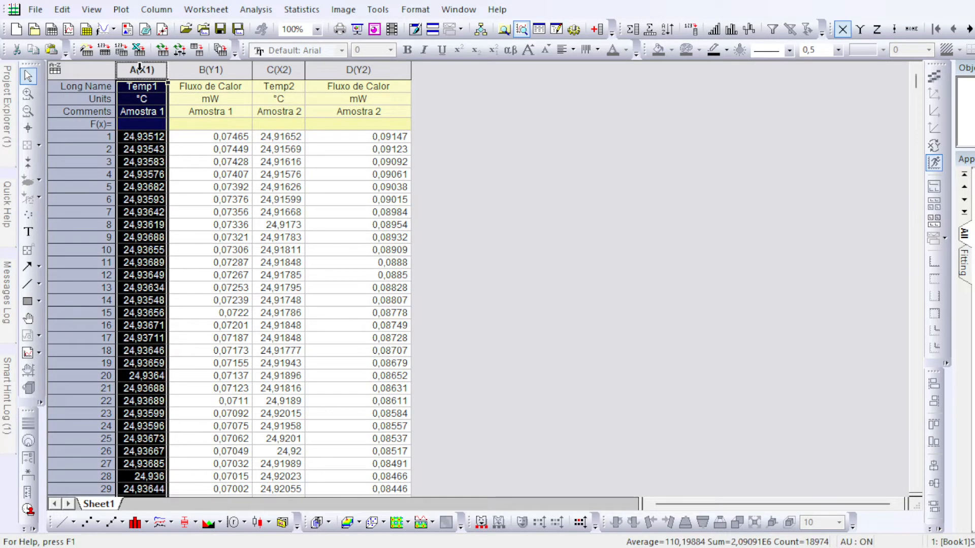
drag(140, 67, 359, 69)
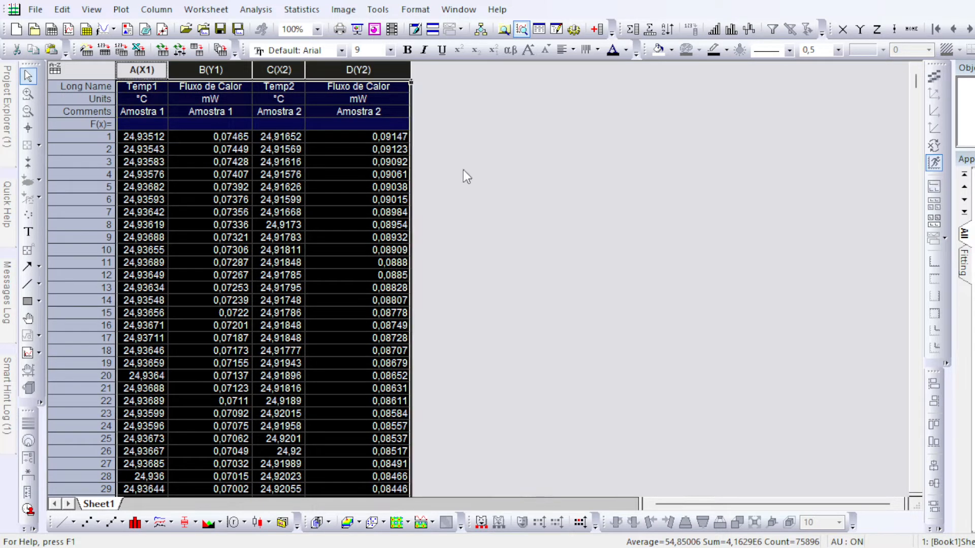
click(63, 523)
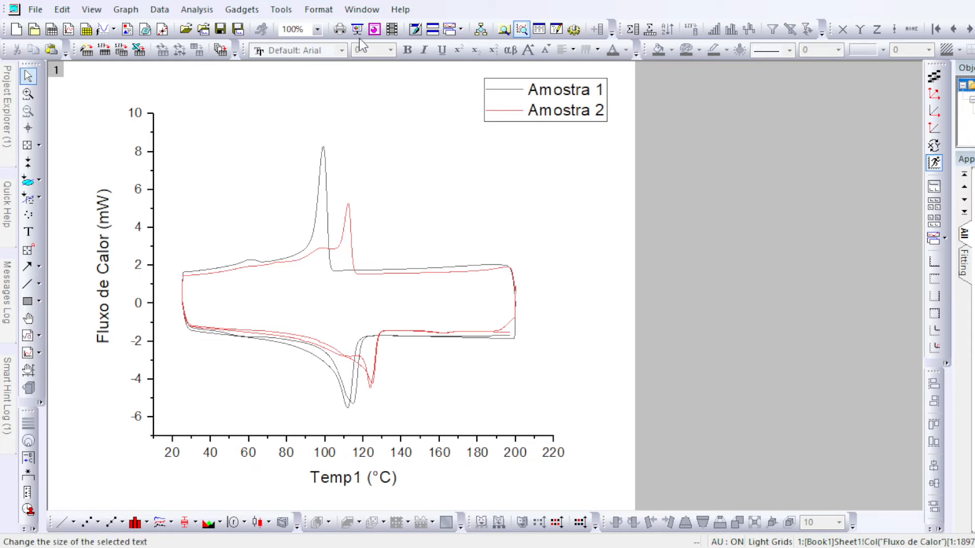
Step: Return to the Book1 worksheet and plot its selected columns as Stacked Lines by Y Offsets
click(385, 271)
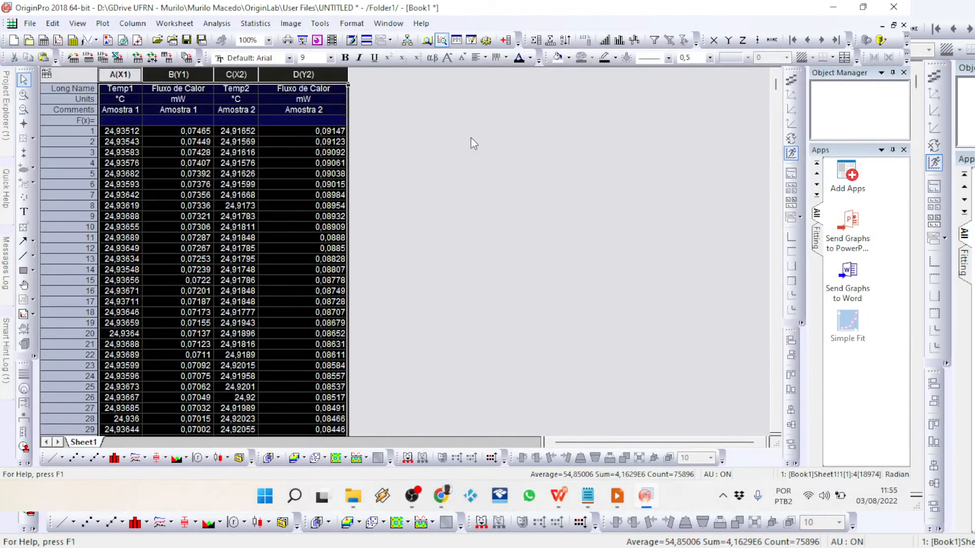
click(145, 459)
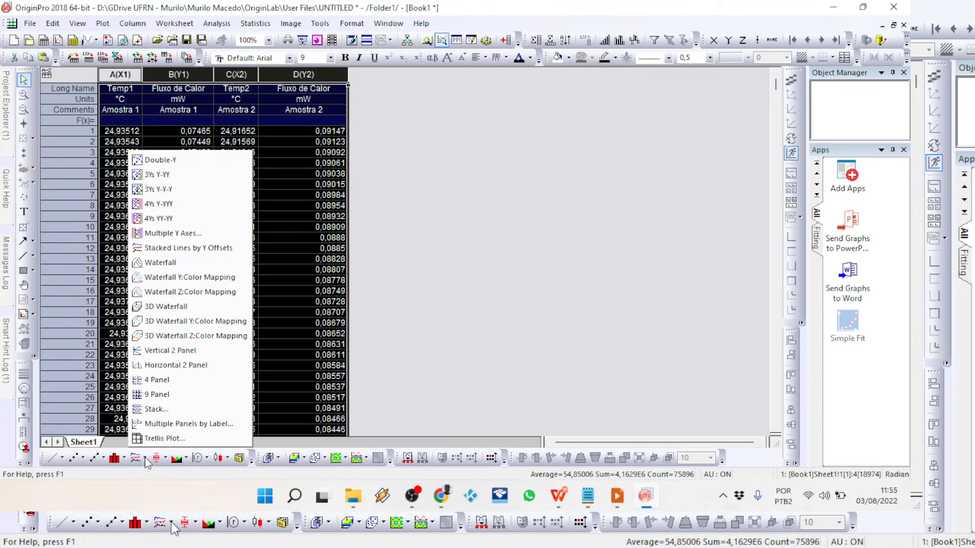
click(197, 249)
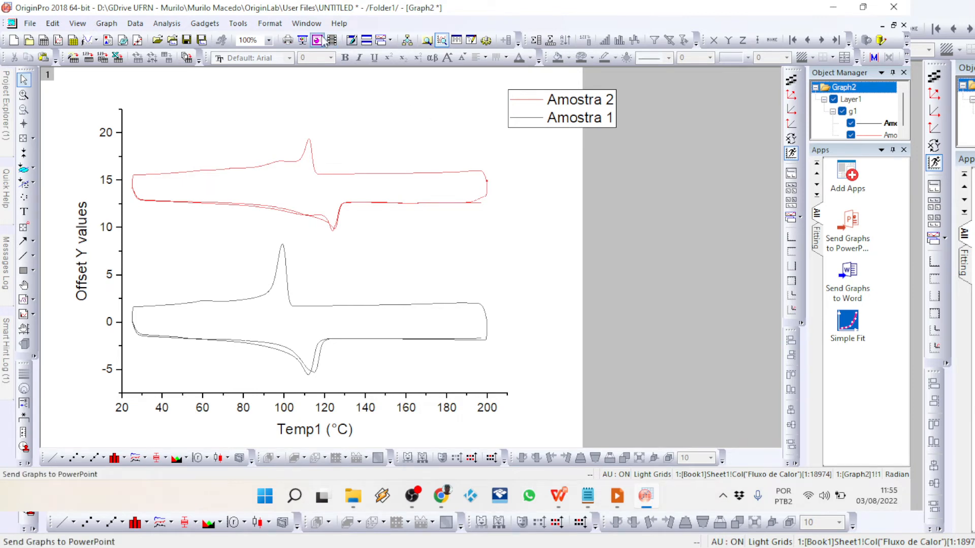
Step: Go back to Book1 and plot the same selected columns as a Vertical 2 Panel graph
click(306, 23)
click(339, 246)
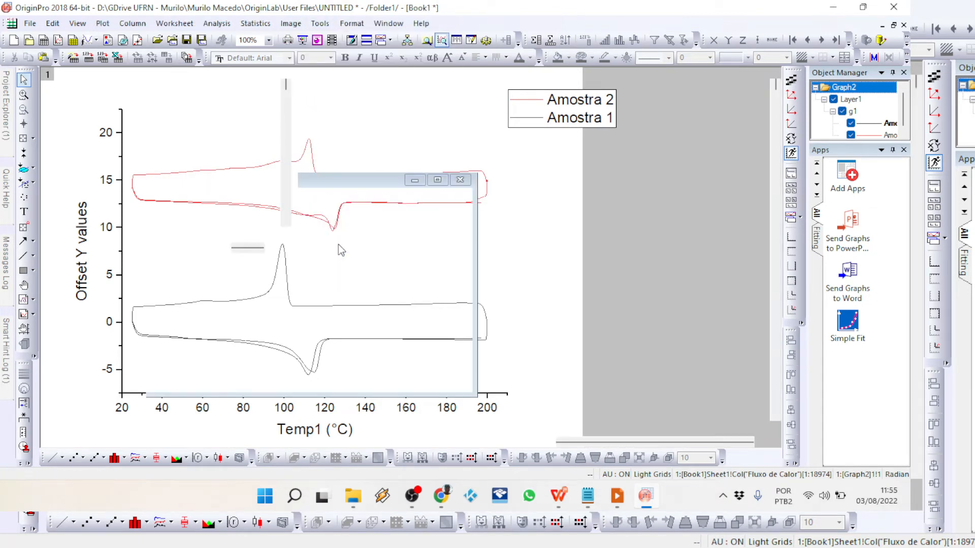
click(145, 459)
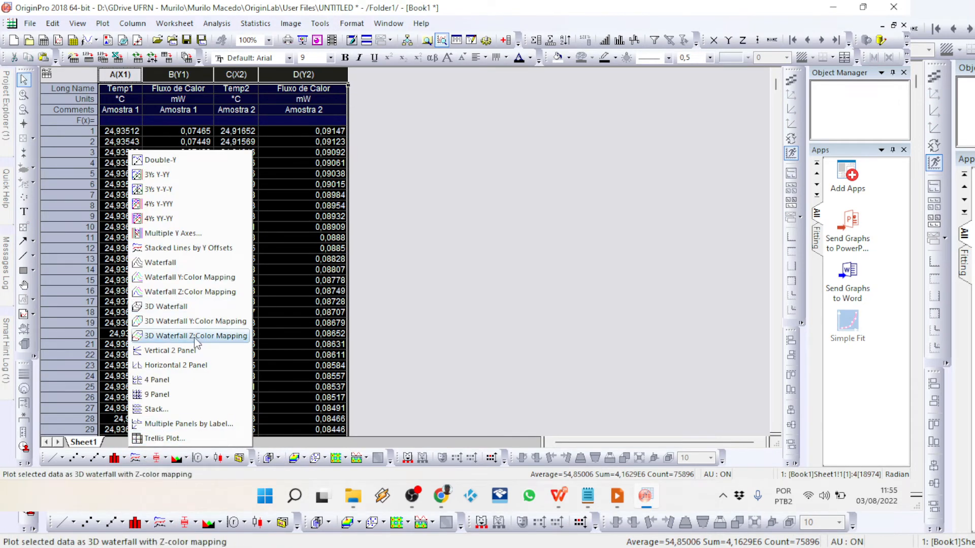
click(187, 352)
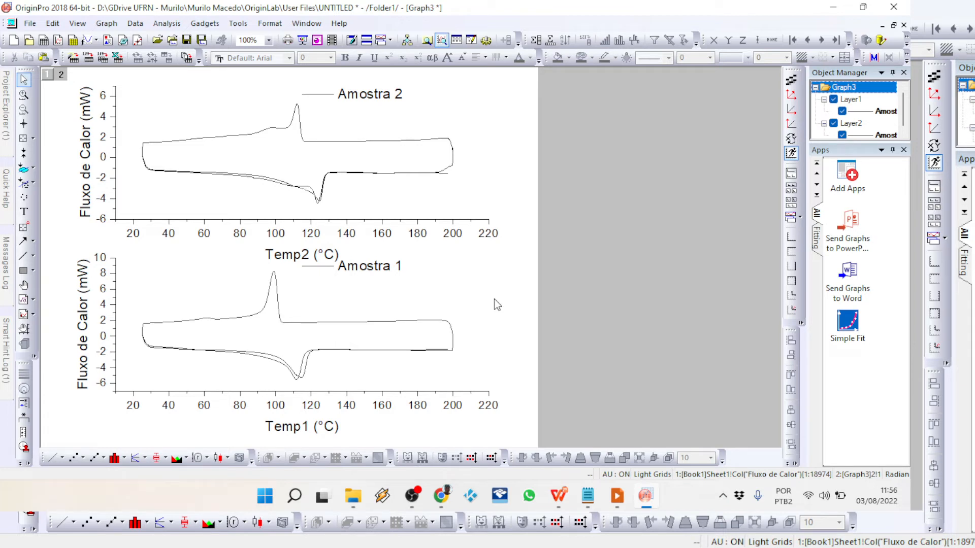
Step: Return to the Book1 worksheet and plot its selected columns as a Horizontal 2 Panel graph
click(306, 23)
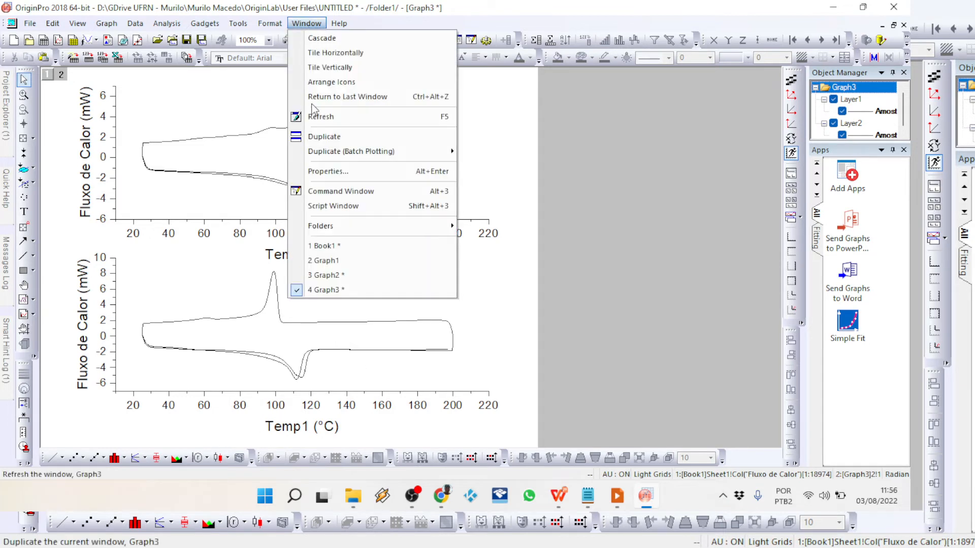
click(322, 246)
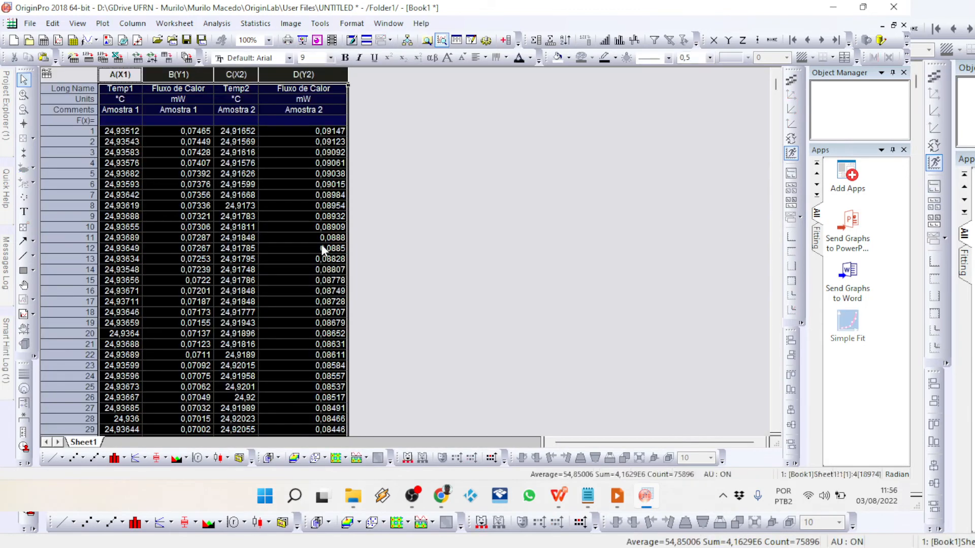
click(145, 458)
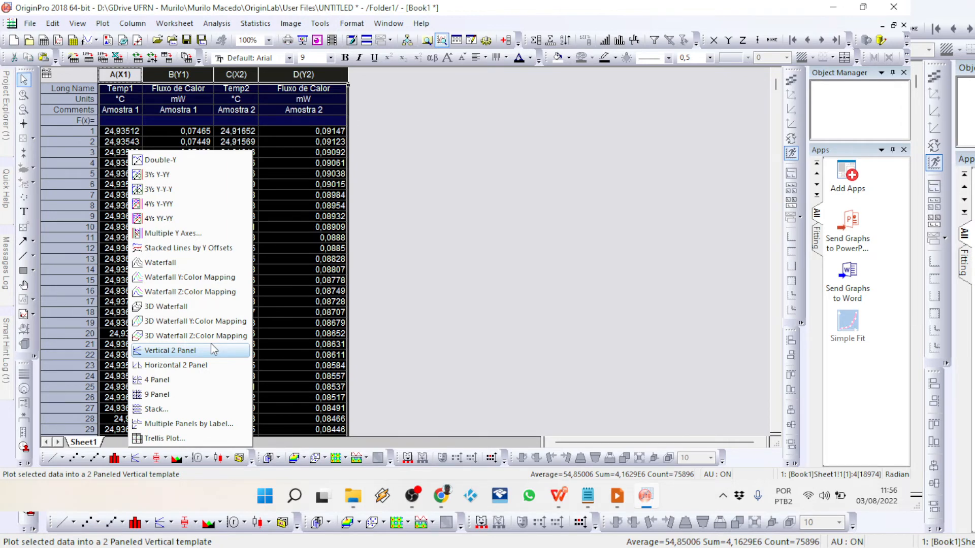
click(206, 365)
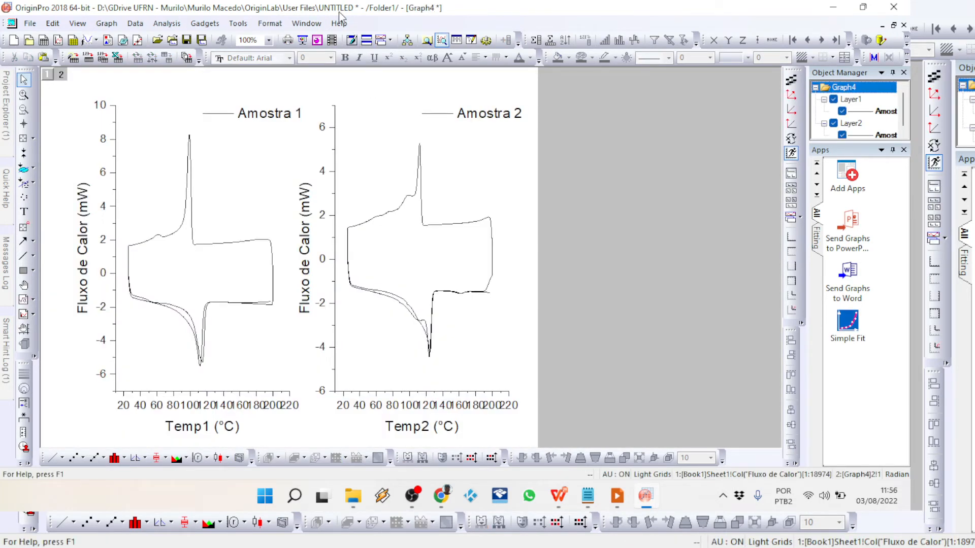
Step: Review Graph3, Graph2 and Graph1 in turn, then go back through Graph2 to Graph3, comparing how each layout presents the two samples
click(306, 23)
click(359, 292)
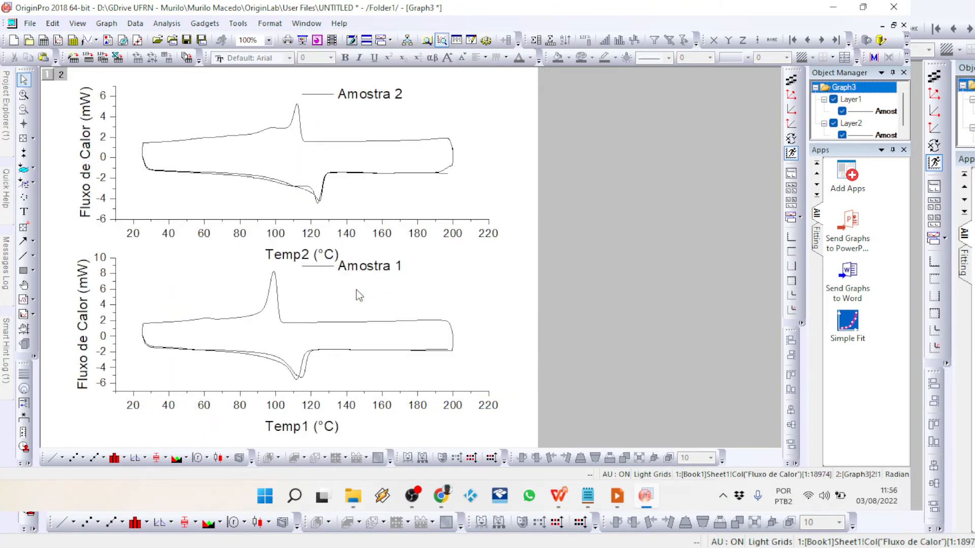
click(306, 24)
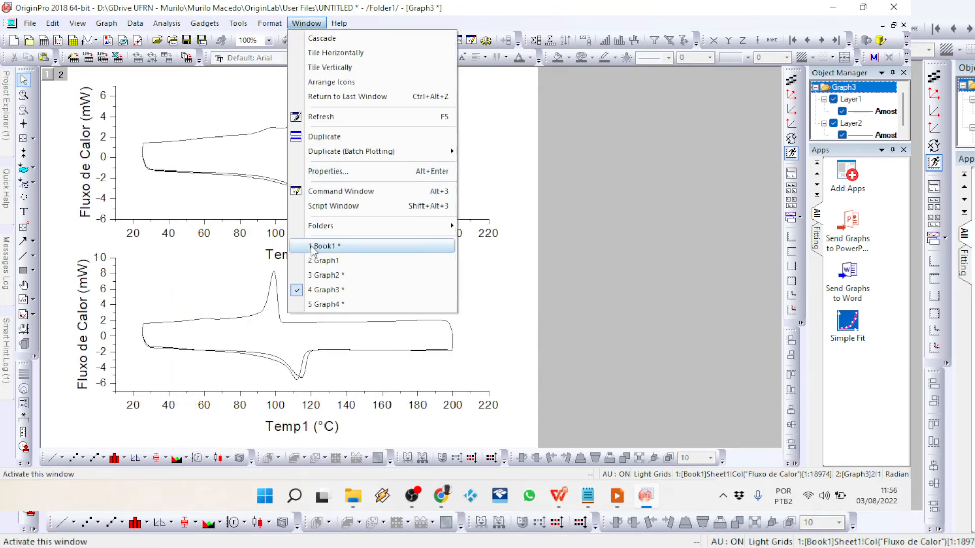
click(310, 276)
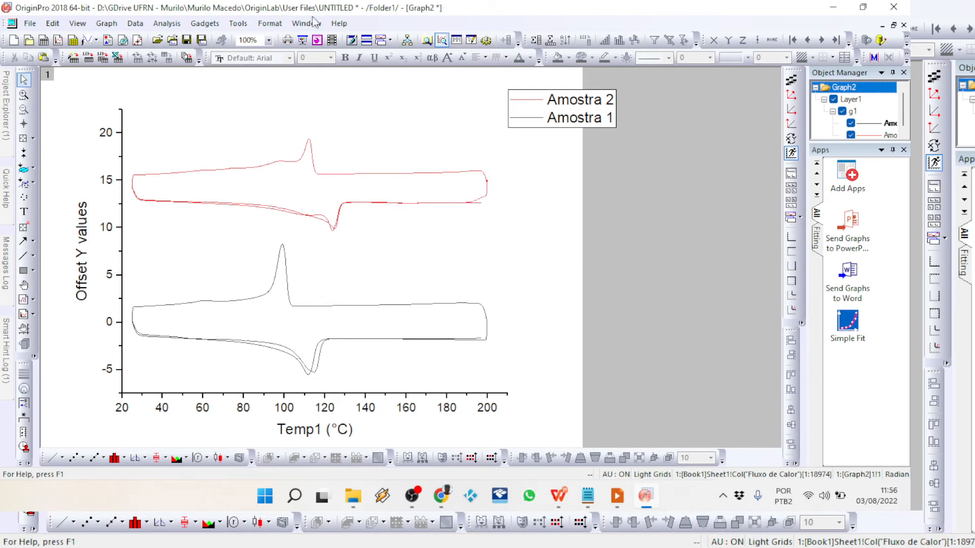
click(307, 24)
click(328, 261)
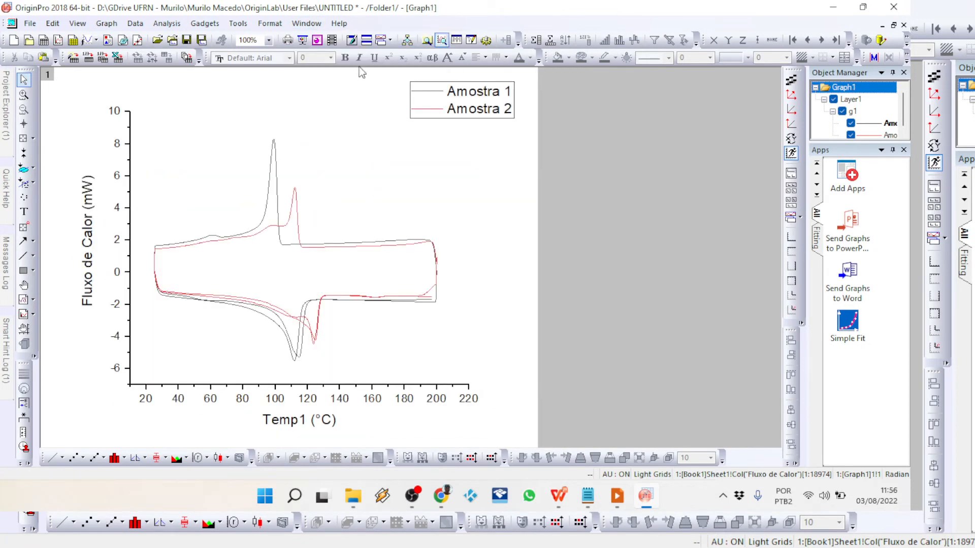
click(306, 24)
click(336, 275)
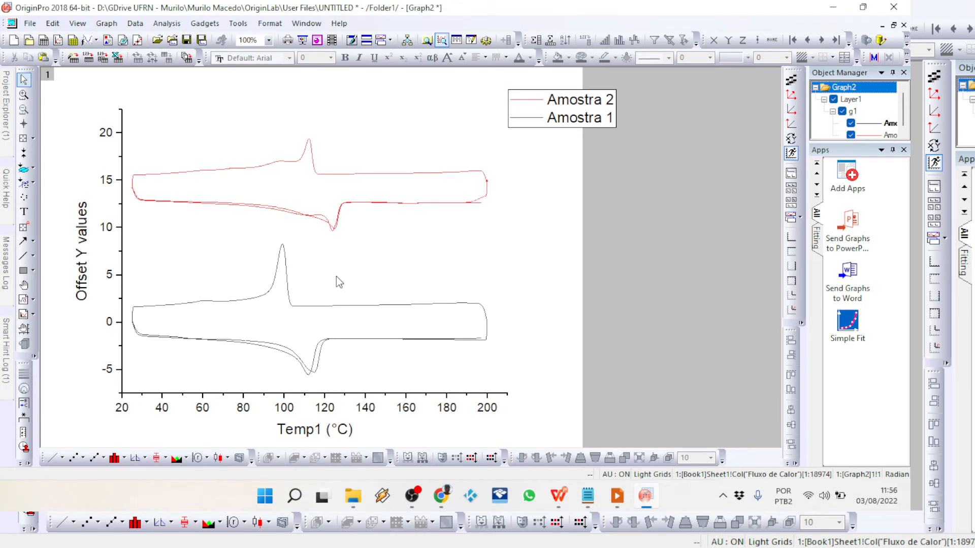
click(305, 23)
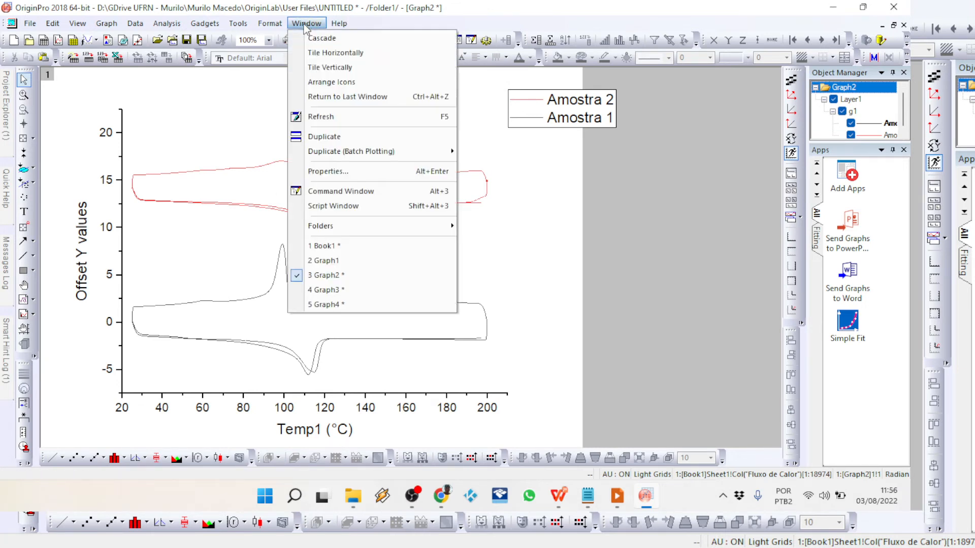
click(304, 25)
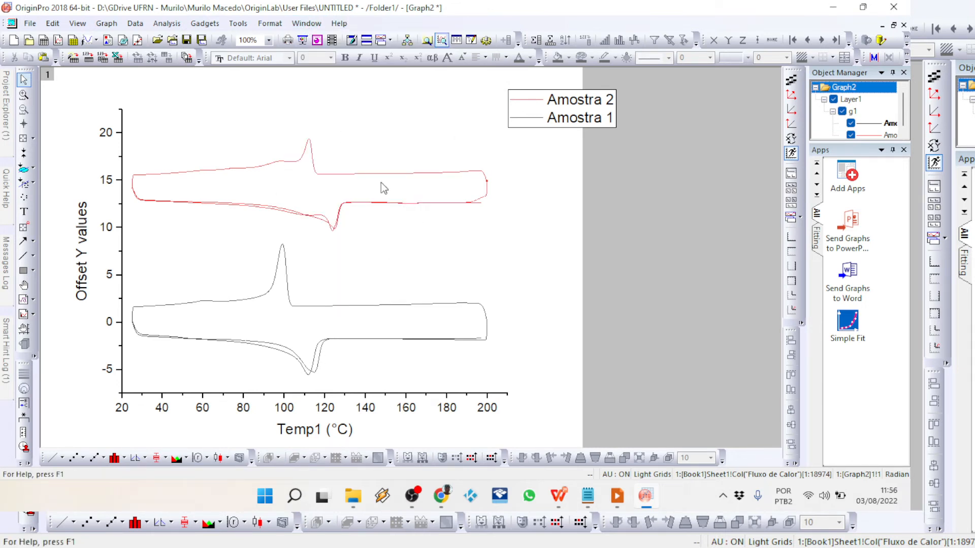
click(304, 24)
click(363, 290)
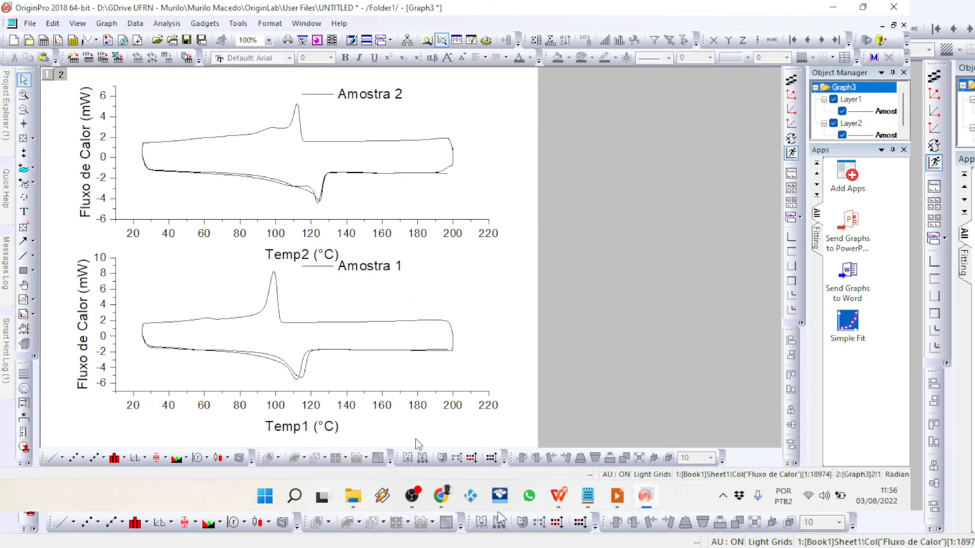
Step: Switch to OBS Studio, move the Origin source up one place in the source list and transition the preview to the program output
click(416, 503)
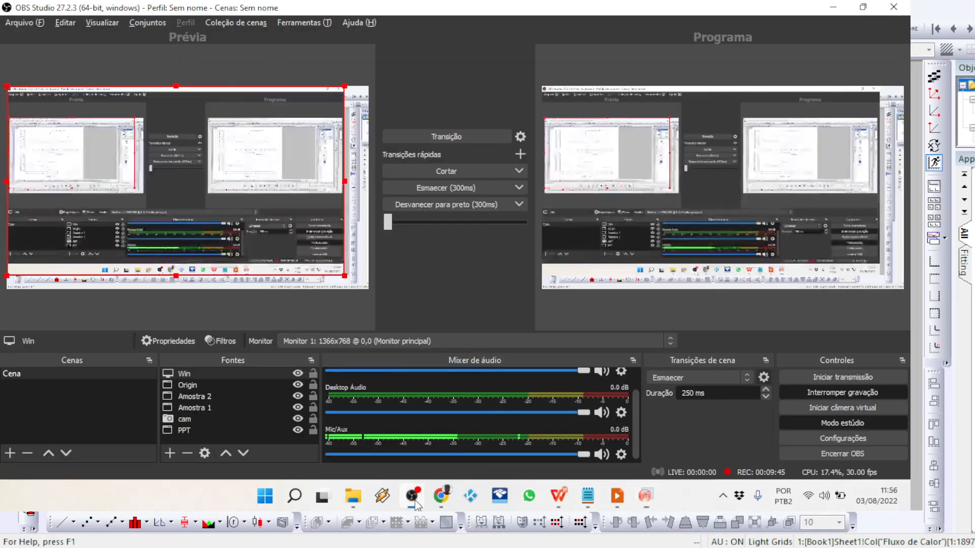
click(213, 385)
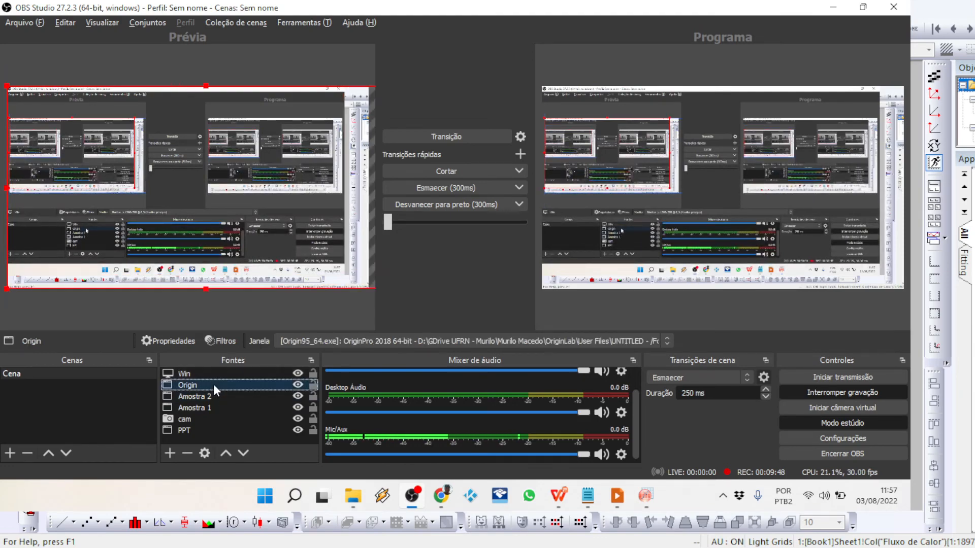
click(225, 452)
click(447, 137)
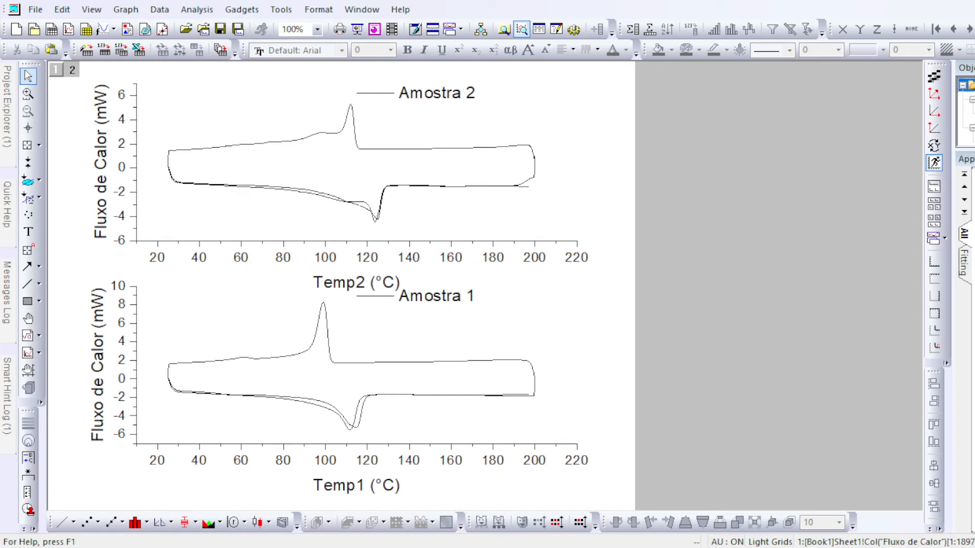
Step: Compare the stacked-offset graph with the overlaid line graph, then examine the vertical and horizontal two-panel graphs
click(362, 9)
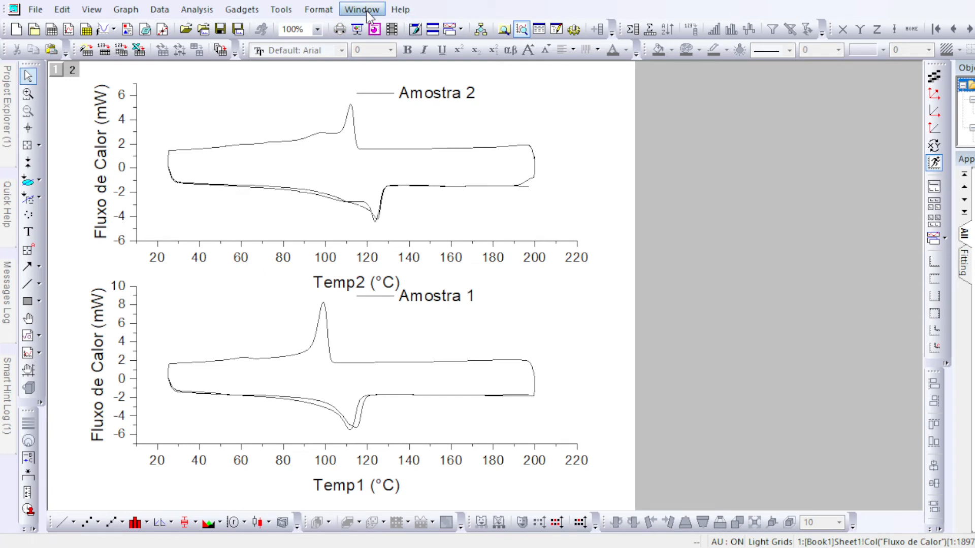
click(394, 316)
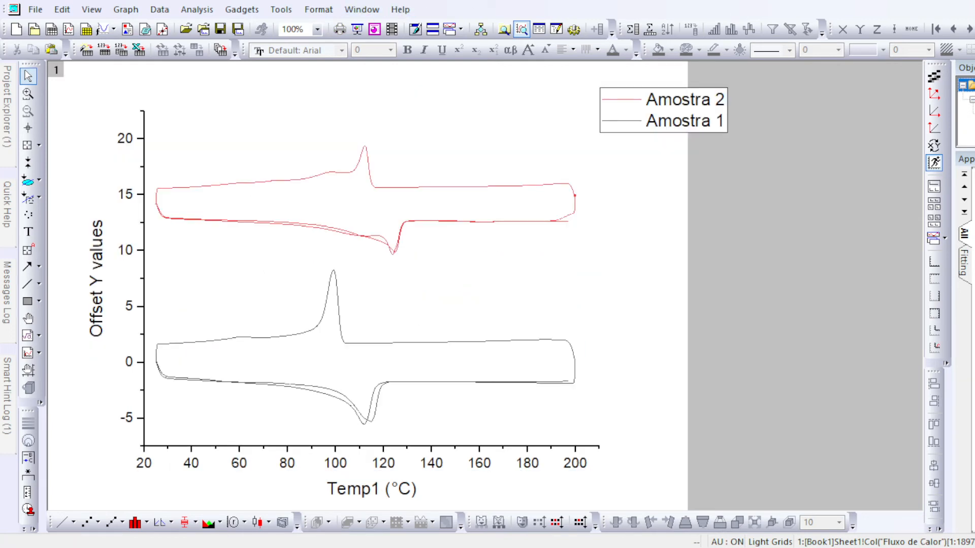
click(362, 9)
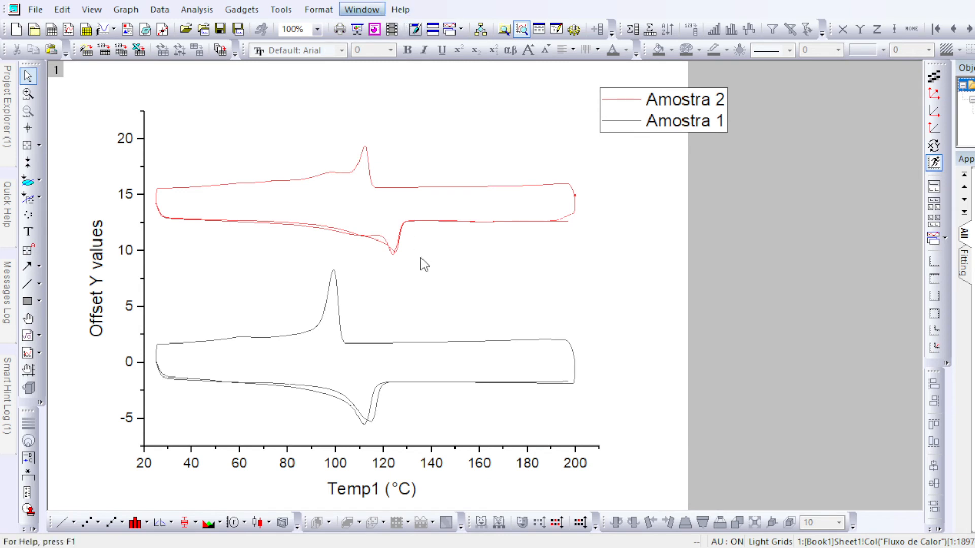
click(410, 290)
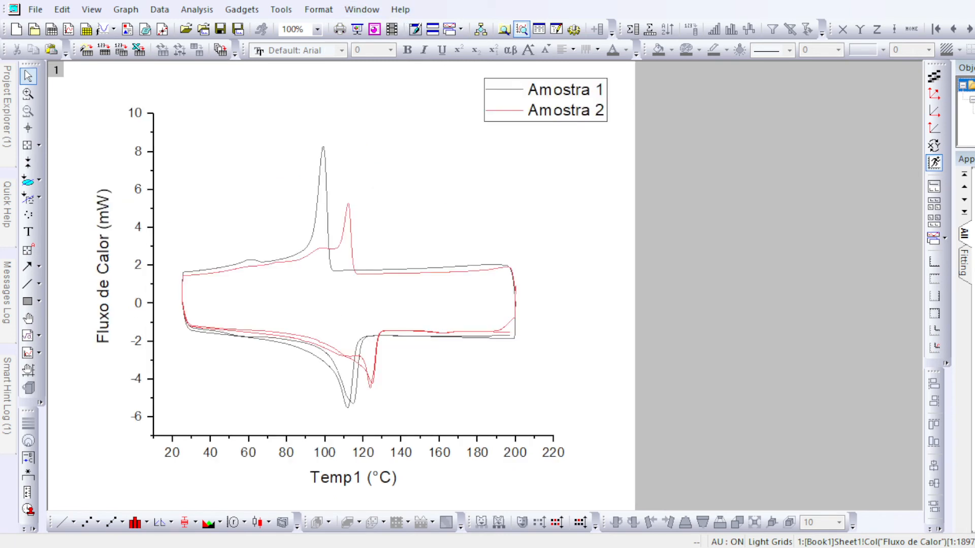
click(362, 9)
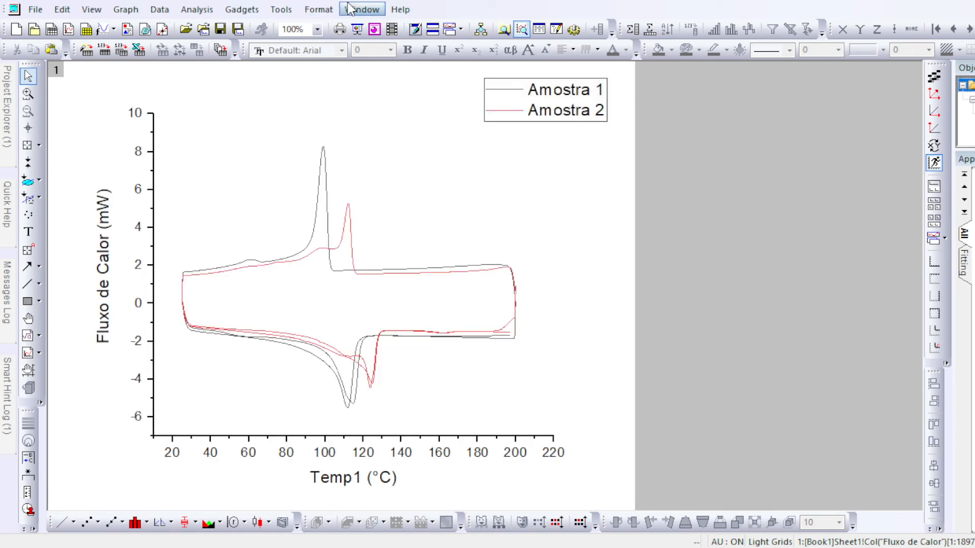
click(405, 317)
click(362, 9)
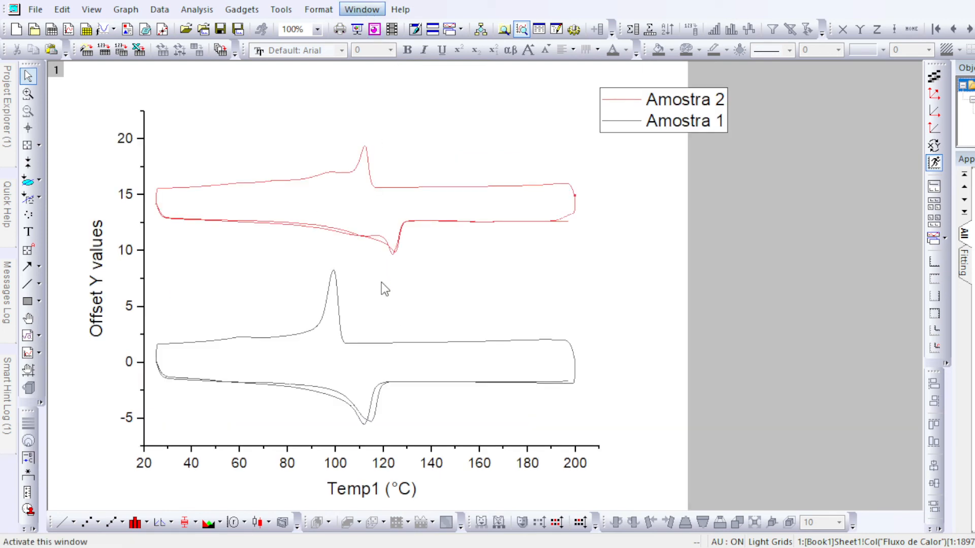
click(389, 321)
click(362, 9)
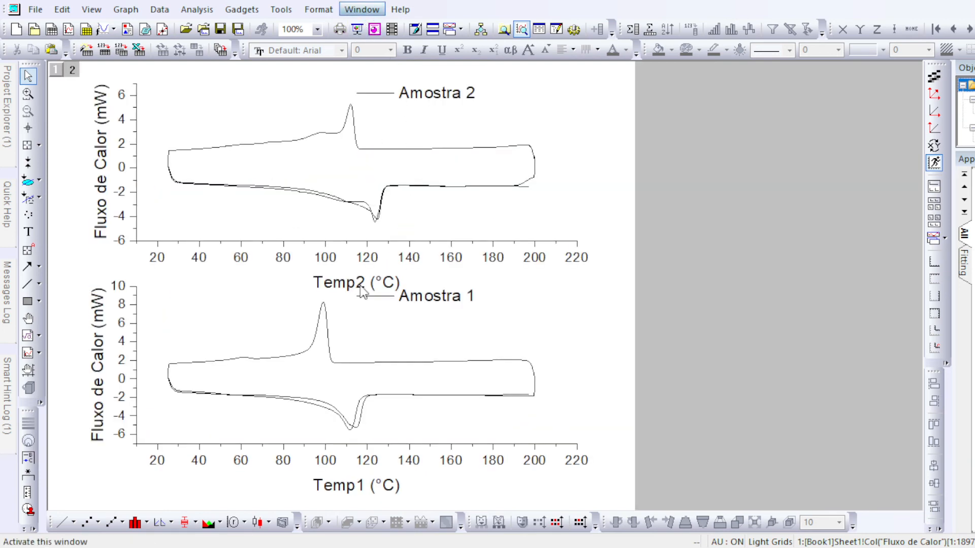
click(391, 339)
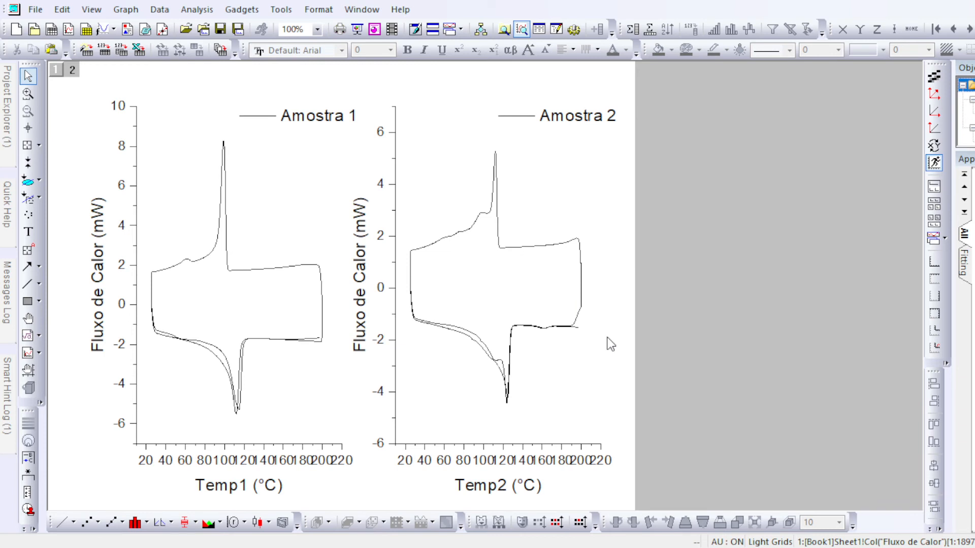